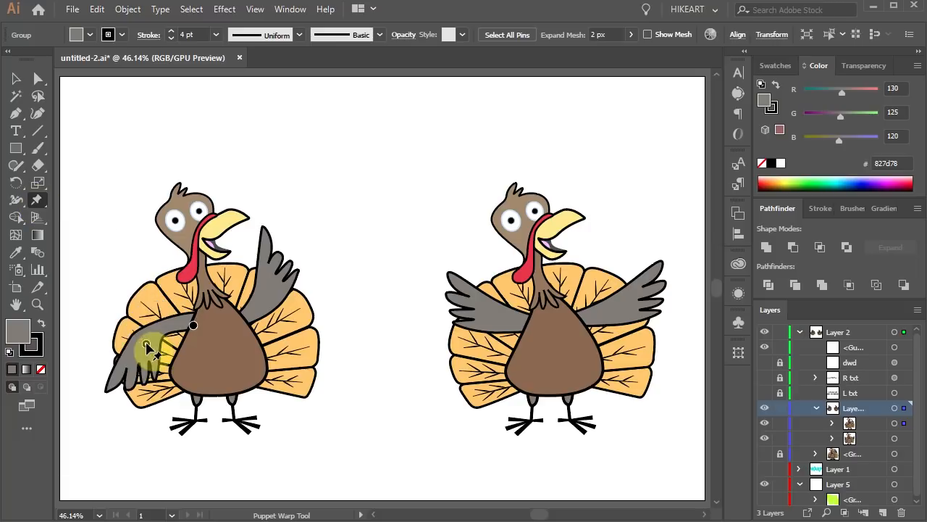
left_click(362, 490)
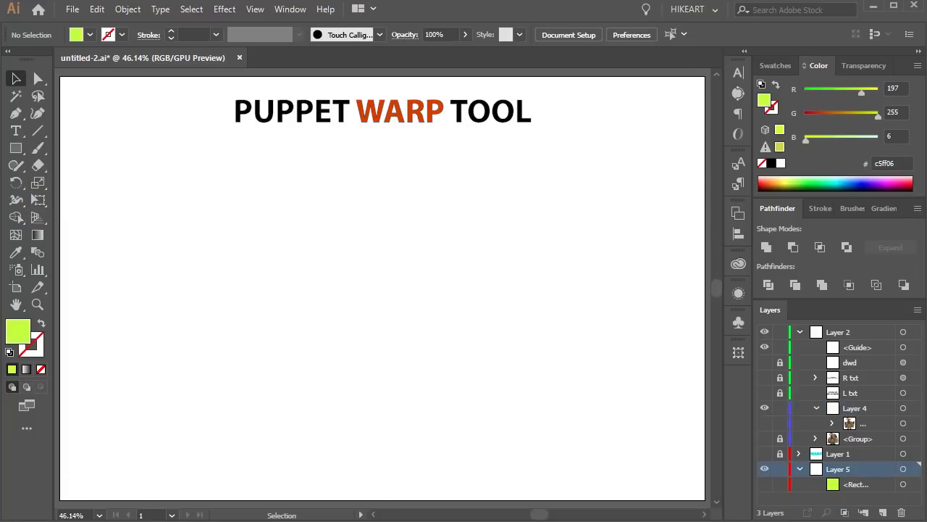
left_click(41, 201)
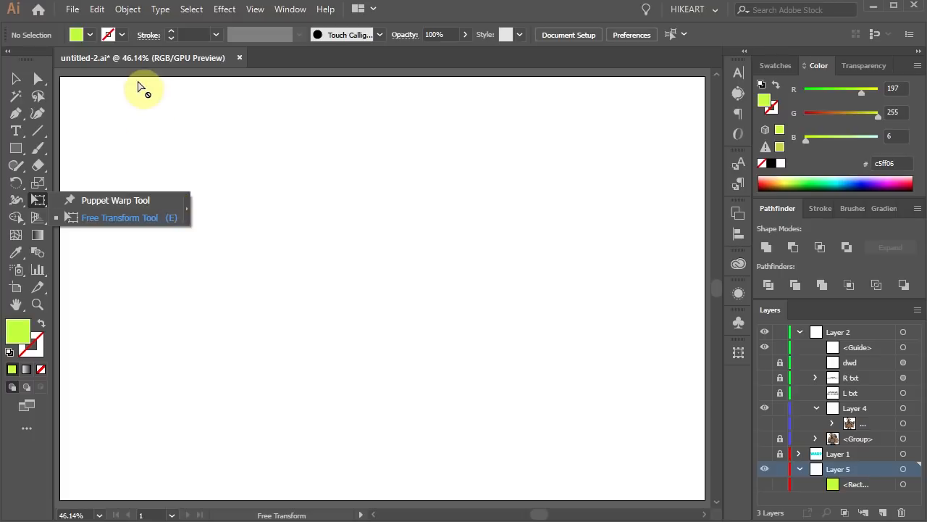
left_click(97, 10)
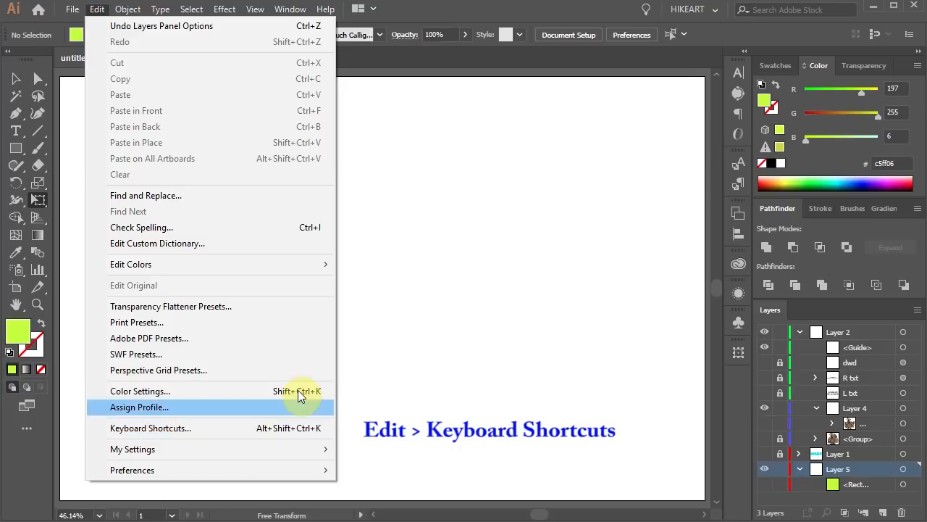
left_click(366, 376)
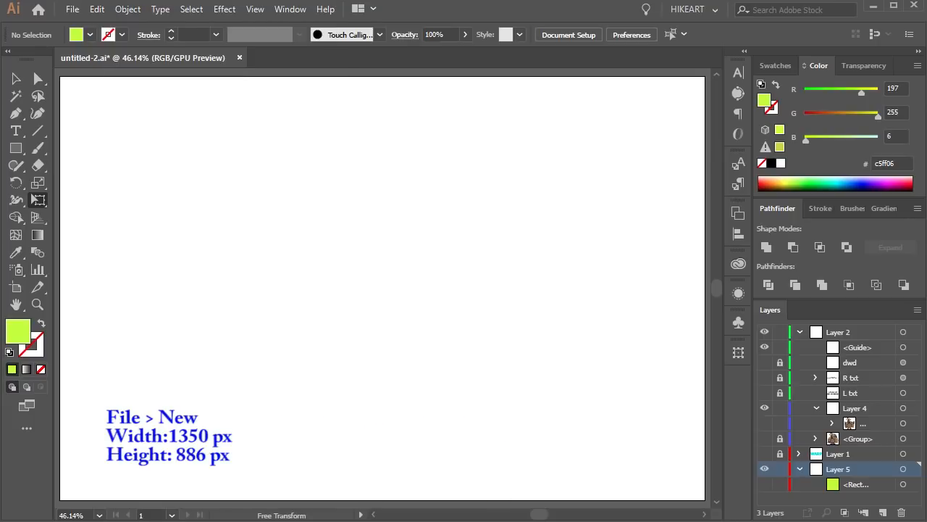
- Show the layer holding the green square and hide the WARP text layer
left_click(765, 486)
left_click(765, 453)
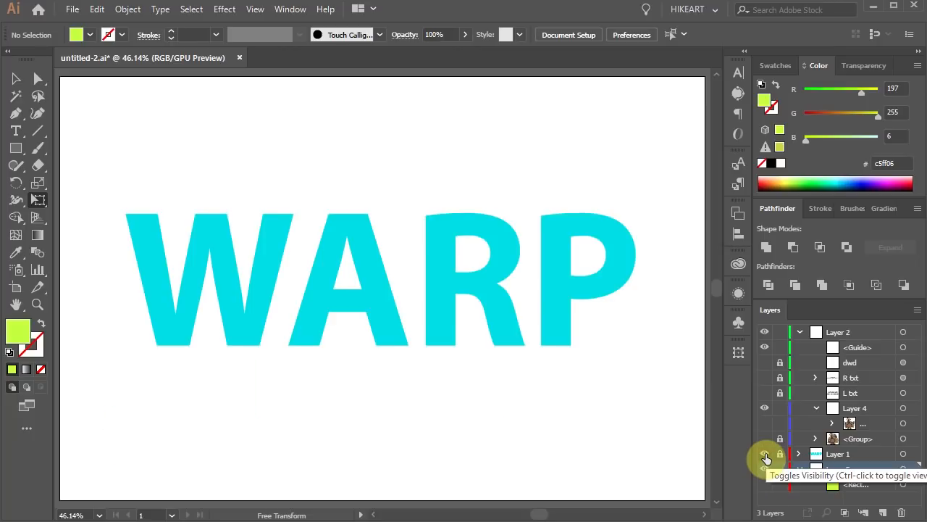
left_click_drag(766, 457, 766, 491)
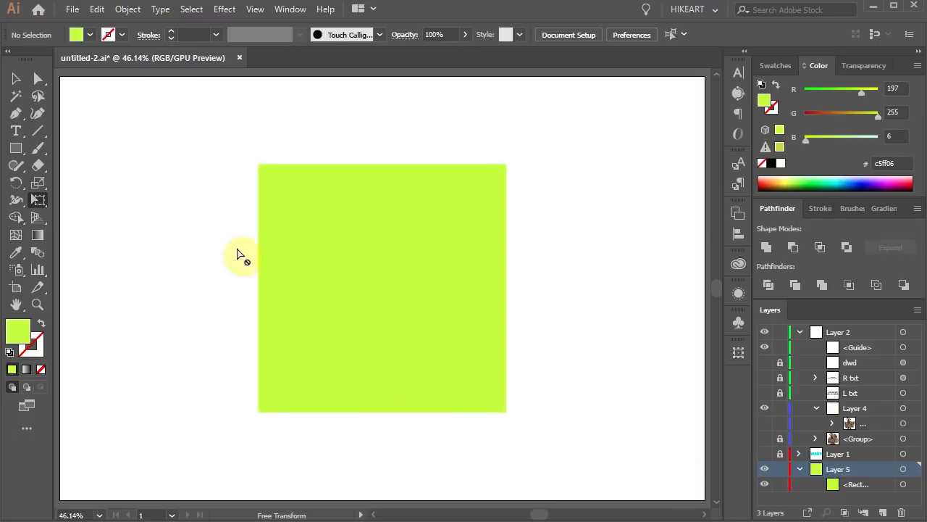
- Select the green square and apply the Puppet Warp tool to it
left_click(45, 199)
left_click(100, 200)
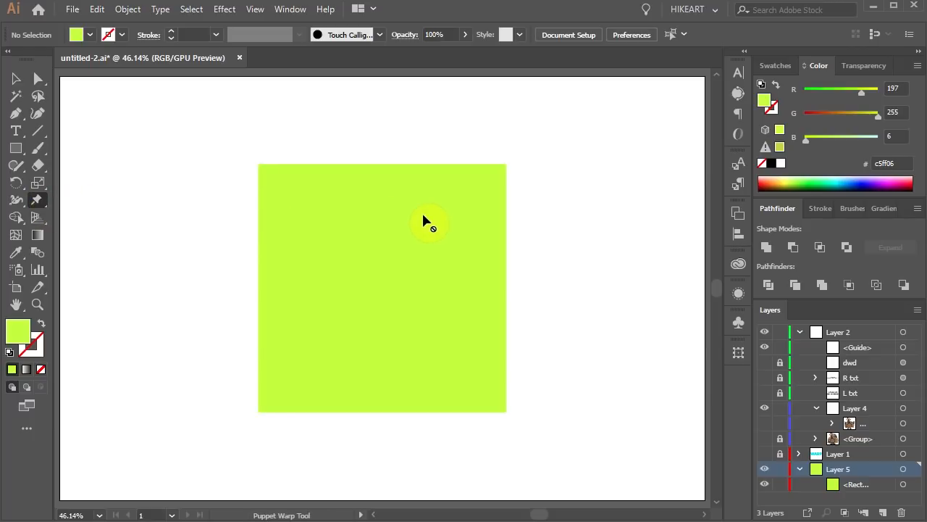
left_click(16, 78)
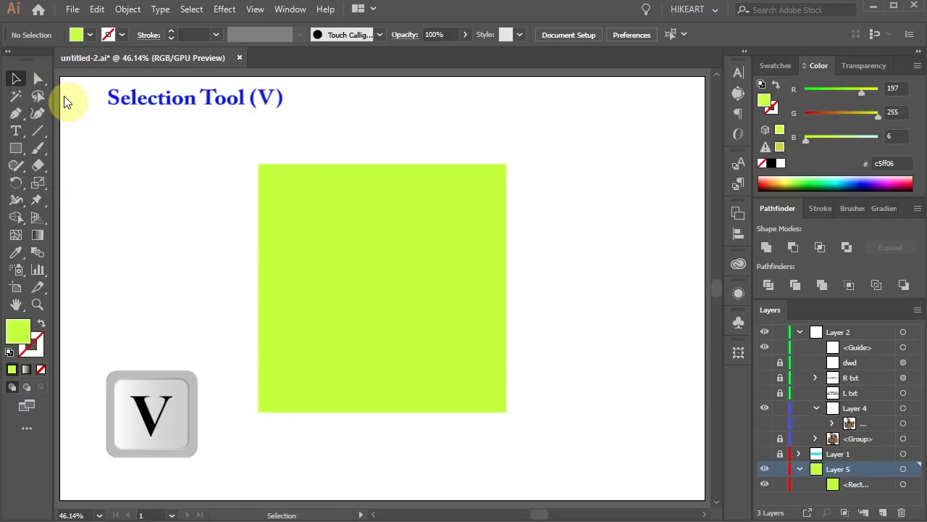
left_click(299, 200)
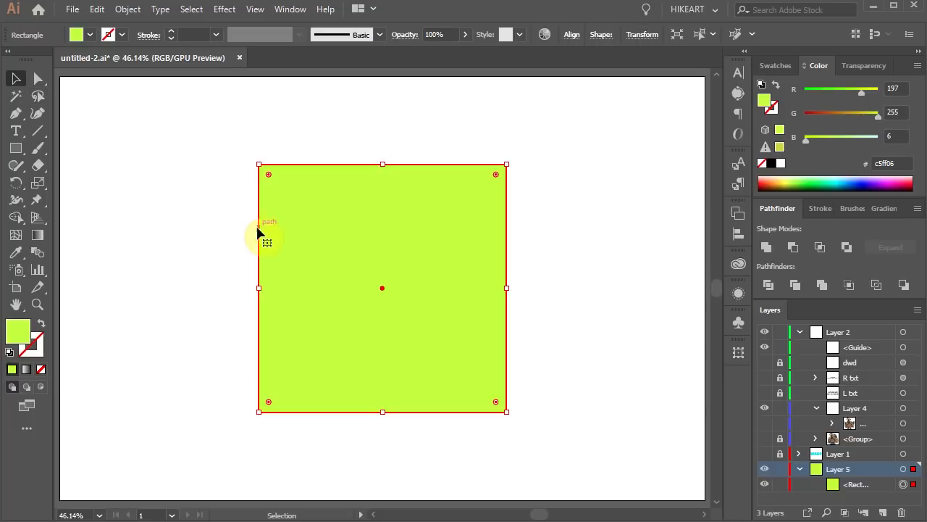
left_click(40, 199)
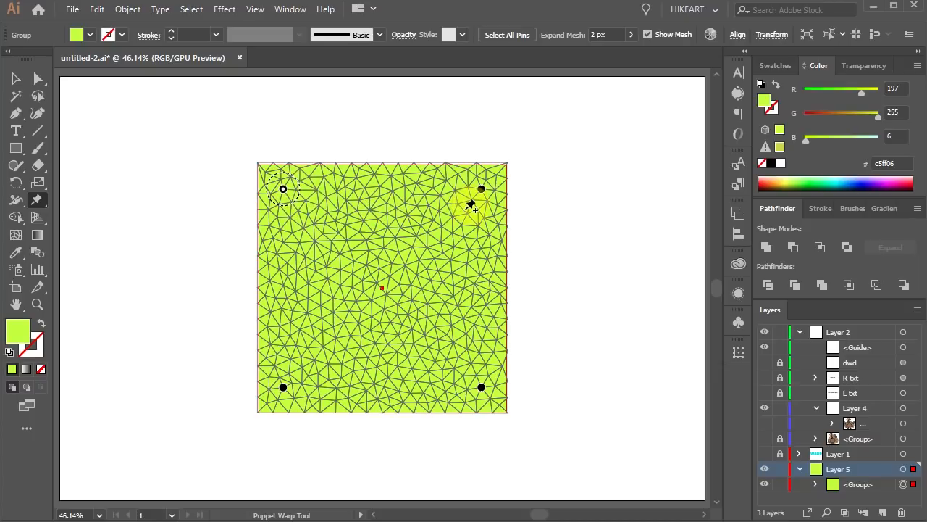
- Delete the square's bottom-right pin and add a new pin slightly up and to the left of it
left_click(483, 389)
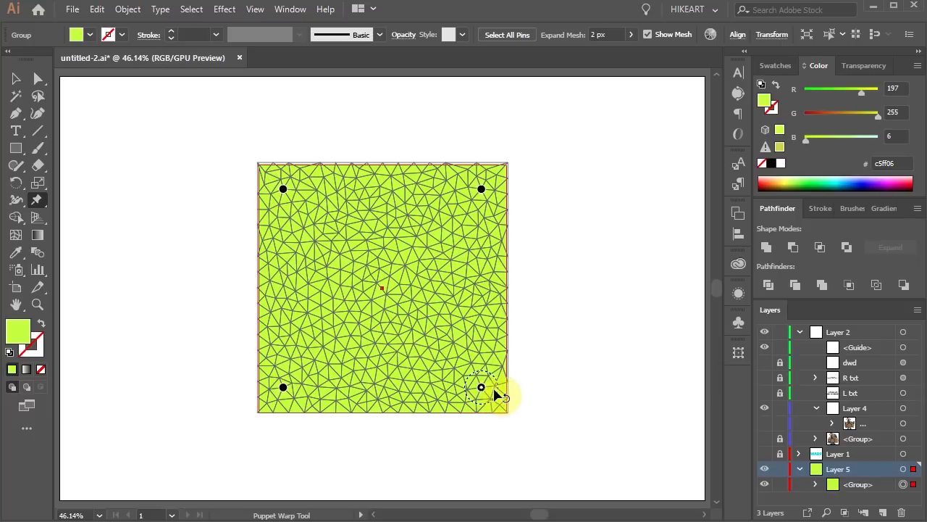
key("Delete")
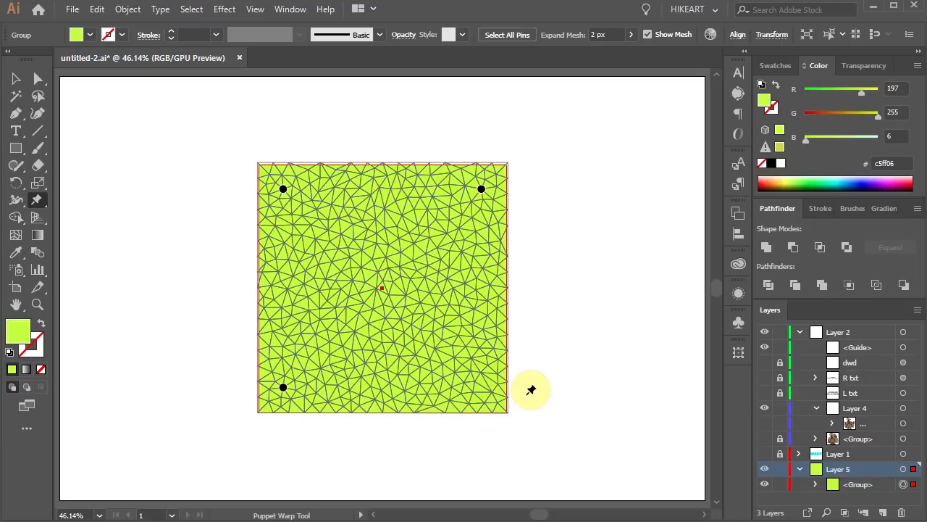
left_click(473, 380)
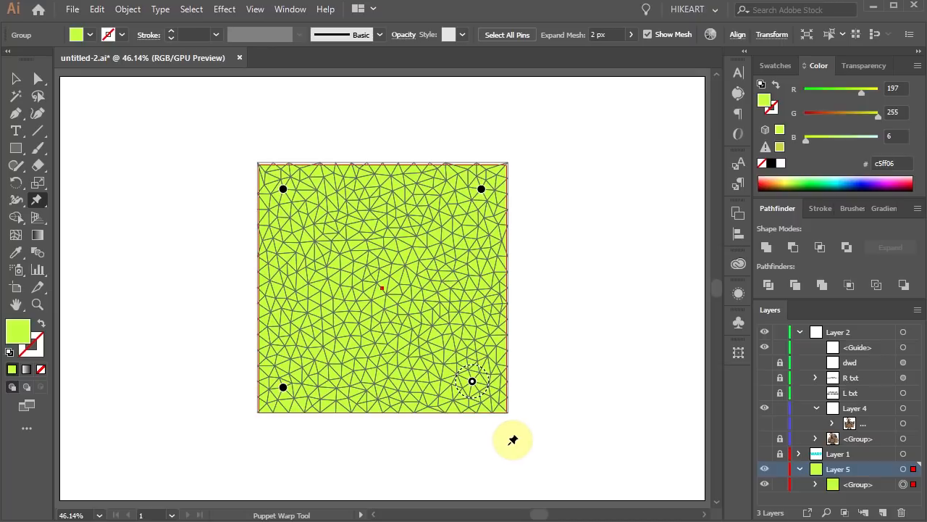
- Select all pins on the square and delete them
left_click(513, 36)
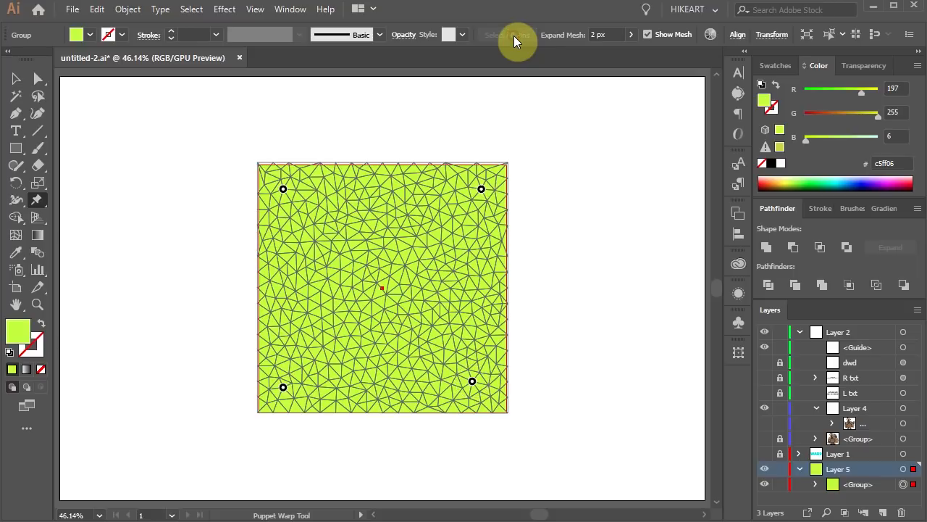
key("Delete")
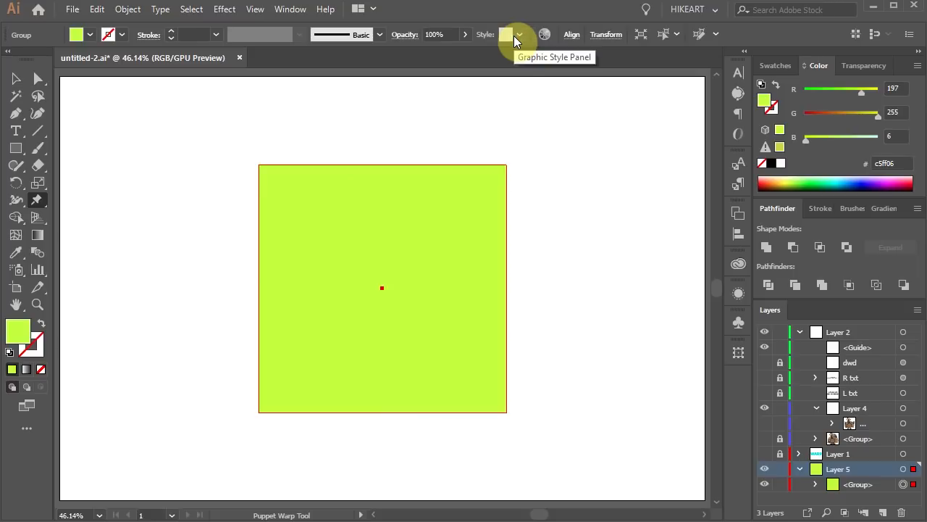
- Add three pins to the square near its top-left, top-right and lower-right areas
left_click(310, 206)
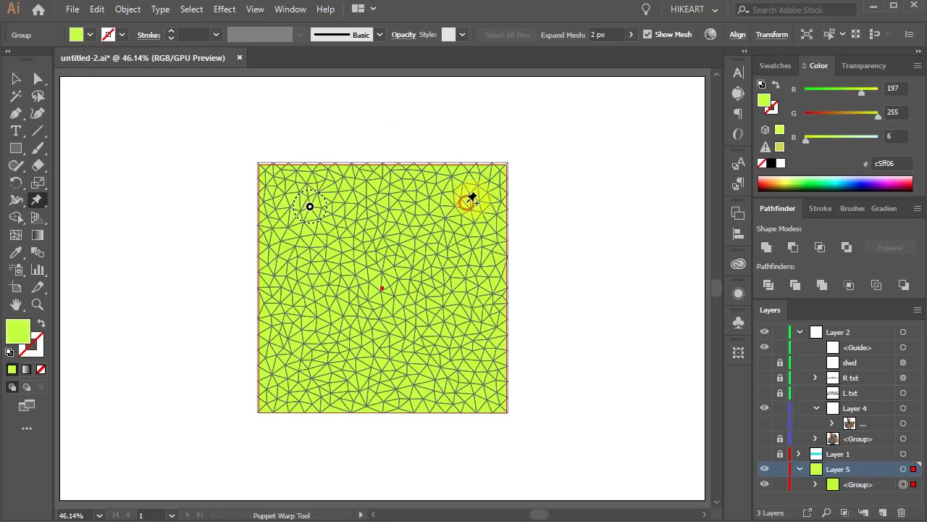
left_click(467, 202)
left_click(458, 377)
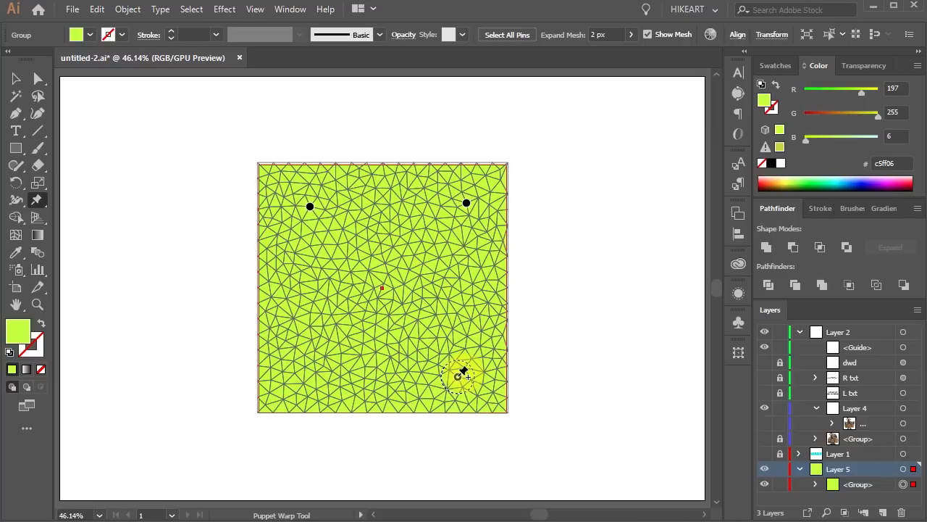
- Turn off the mesh display and drag the top-left pin slightly left to skew the square
left_click(648, 35)
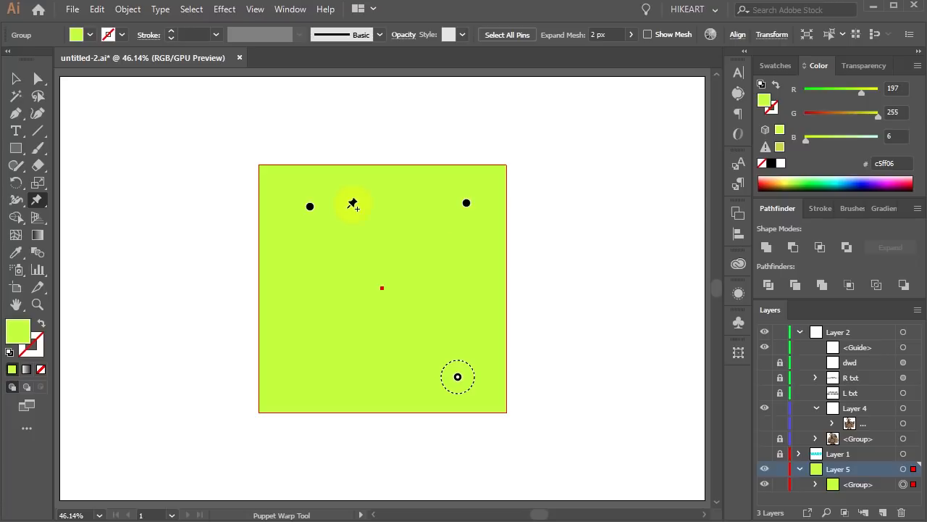
left_click(311, 208)
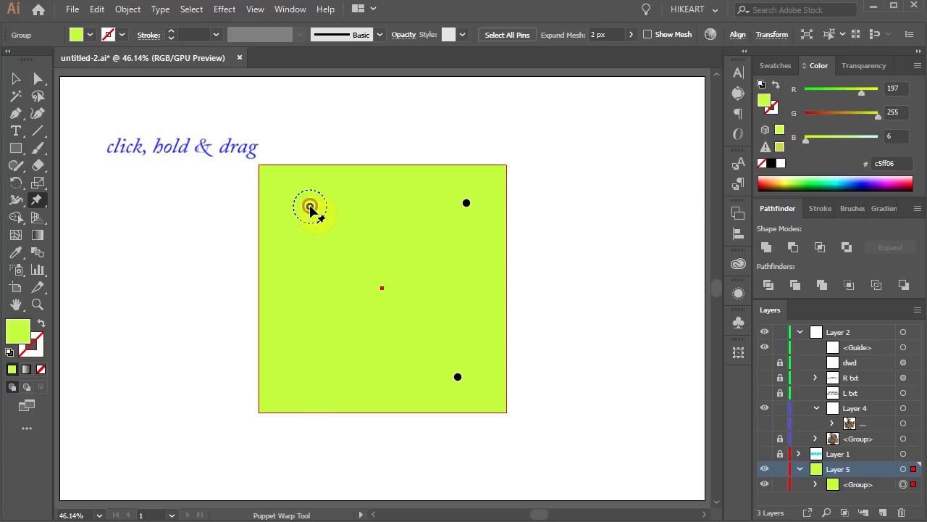
mouse_move(310, 209)
left_mouse_down()
mouse_move(352, 226)
mouse_move(293, 210)
left_mouse_up()
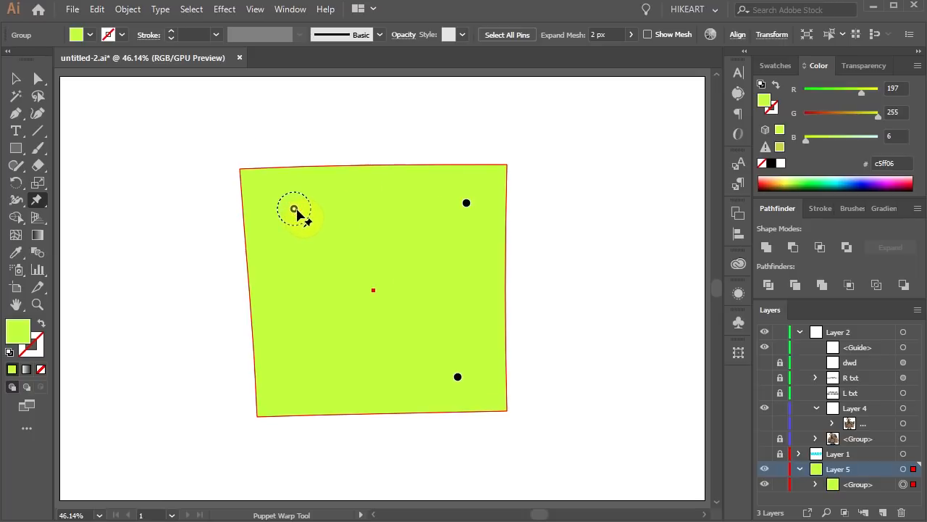
- Add a lower-left pin, drag it up and right, rotate around it, and pull the top-right pin down-left
left_click(301, 371)
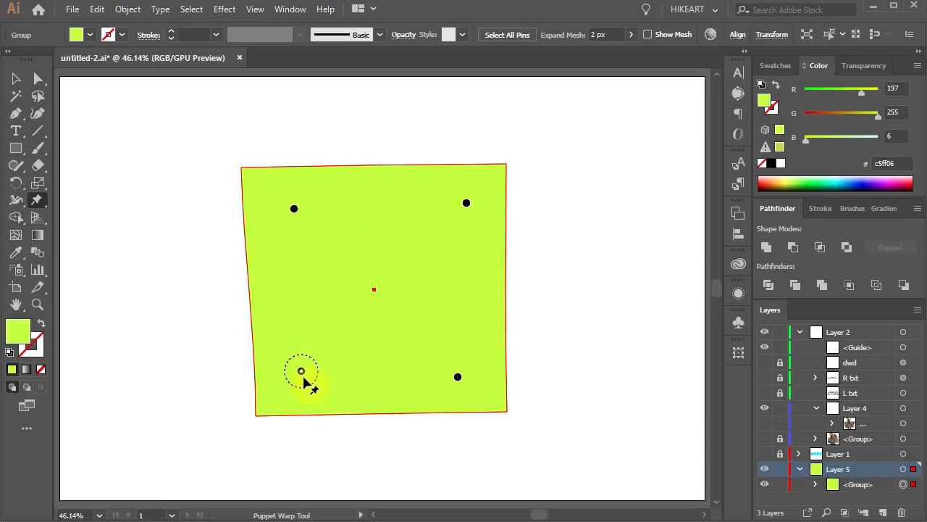
left_click_drag(302, 372, 334, 352)
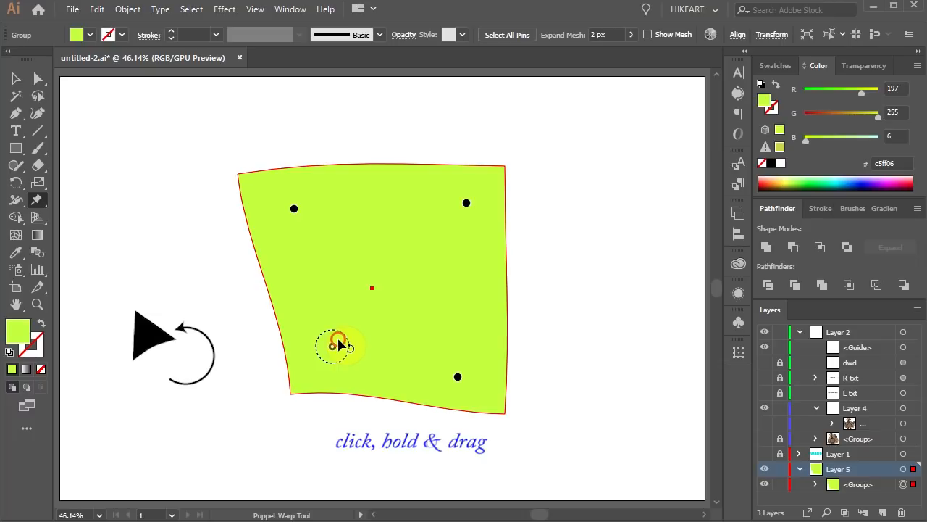
mouse_move(338, 340)
left_mouse_down()
mouse_move(310, 368)
mouse_move(331, 355)
left_mouse_up()
left_click_drag(471, 209, 433, 230)
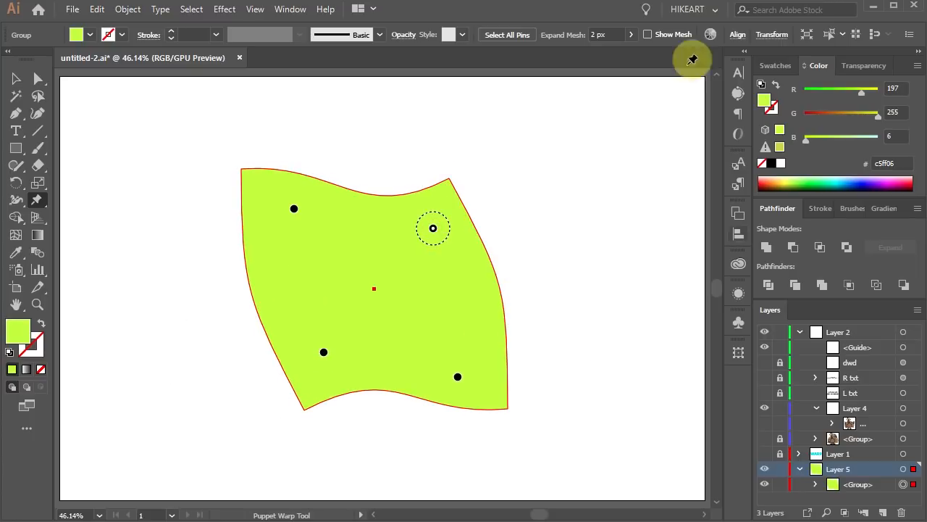
- Hide the square's layer, then show and unlock the WARP text layer
left_click(764, 484)
left_click(765, 454)
left_click(779, 455)
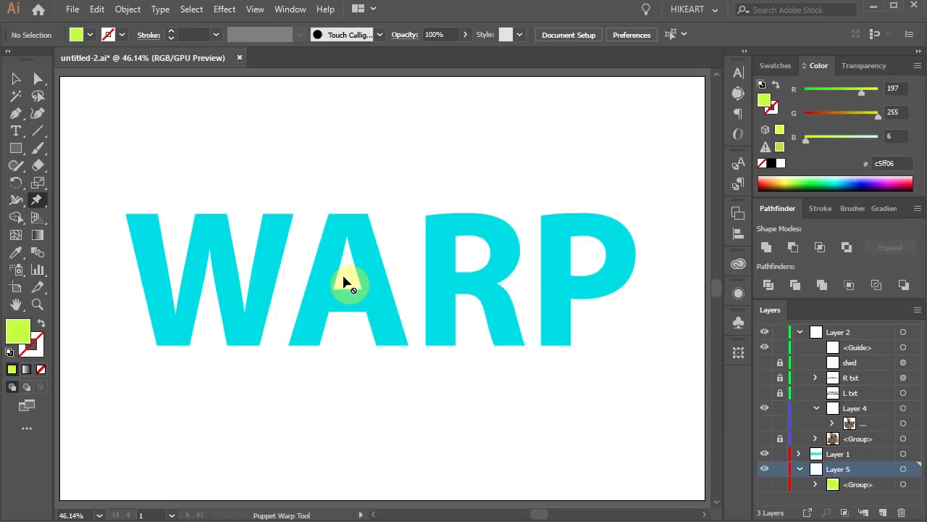
- Select the WARP text and apply the Puppet Warp tool to it
left_click(15, 79)
left_click(221, 234)
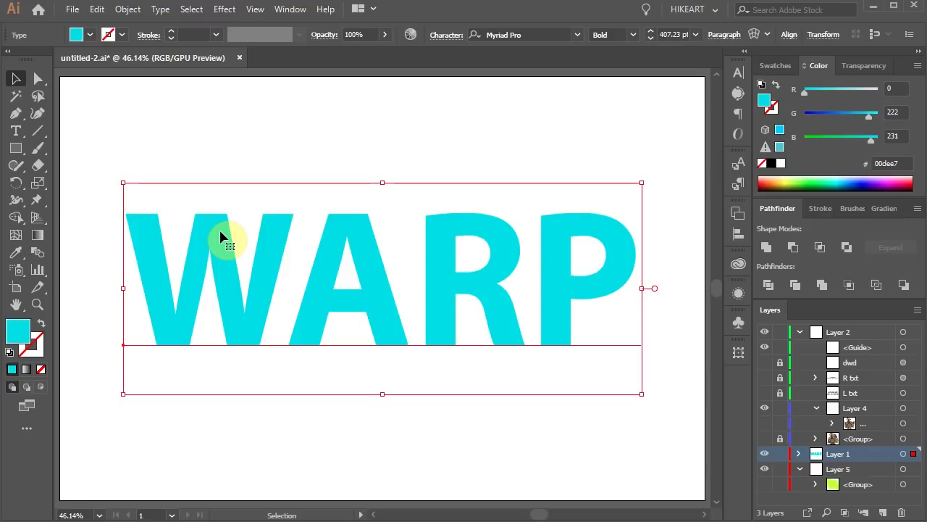
left_click(38, 200)
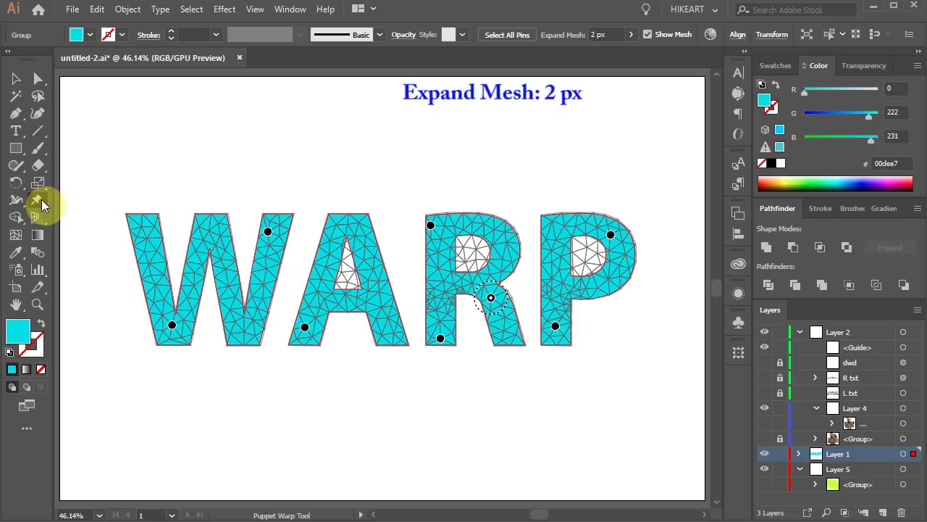
- Drag the W's top pin upward and undo the move
left_click_drag(268, 231, 261, 207)
key("ctrl+z")
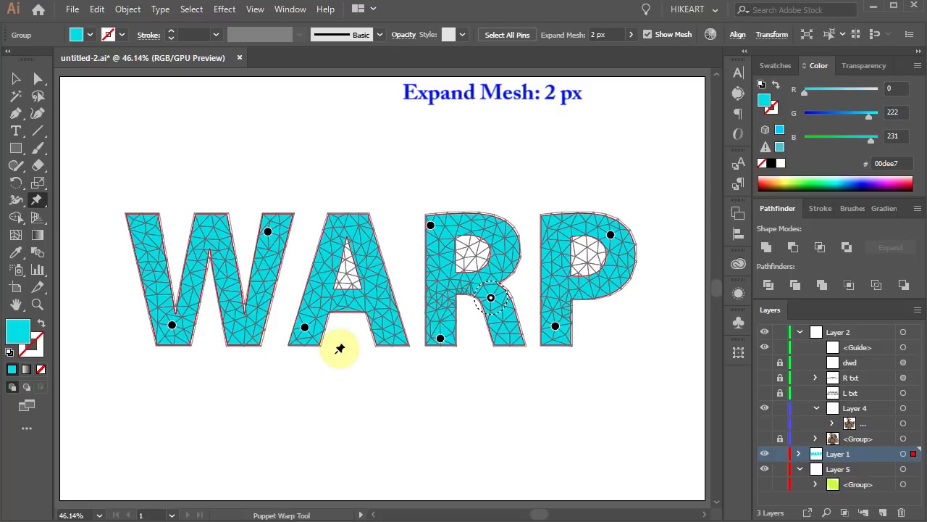
- Set the Expand Mesh to 30 px
left_click(582, 35)
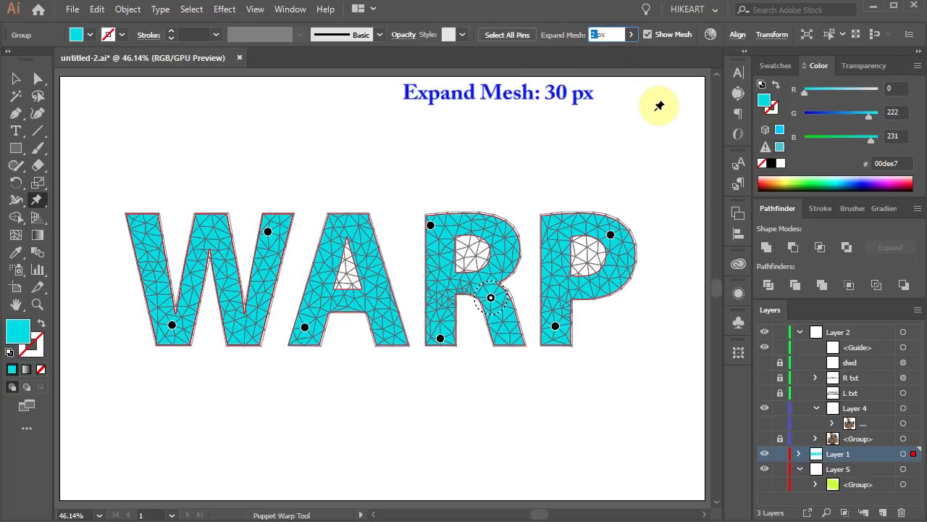
type("30")
key("Return")
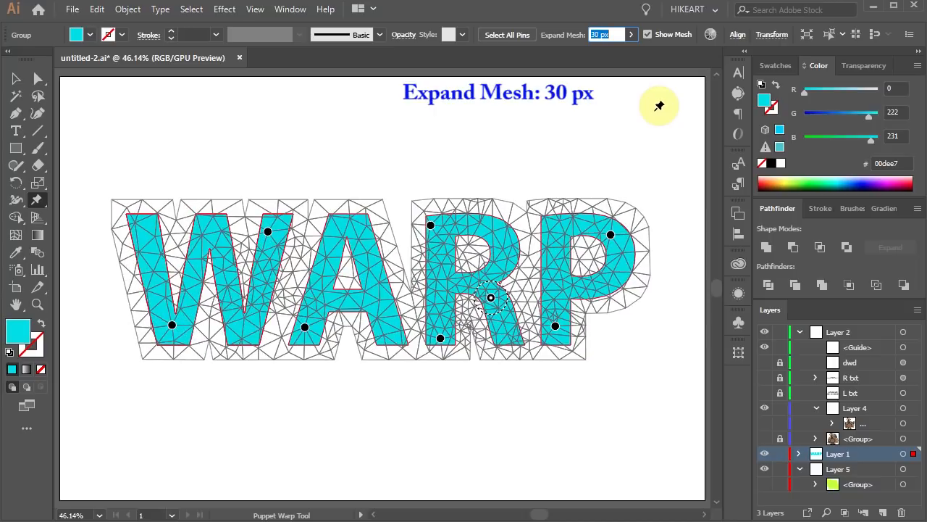
- Drag the W's top pin upward and the R's bottom pin slightly, then undo these changes
left_click_drag(274, 231, 273, 194)
mouse_move(440, 339)
left_mouse_down()
mouse_move(439, 362)
mouse_move(438, 342)
left_mouse_up()
key("ctrl+z")
key("ctrl+z")
key("ctrl+z")
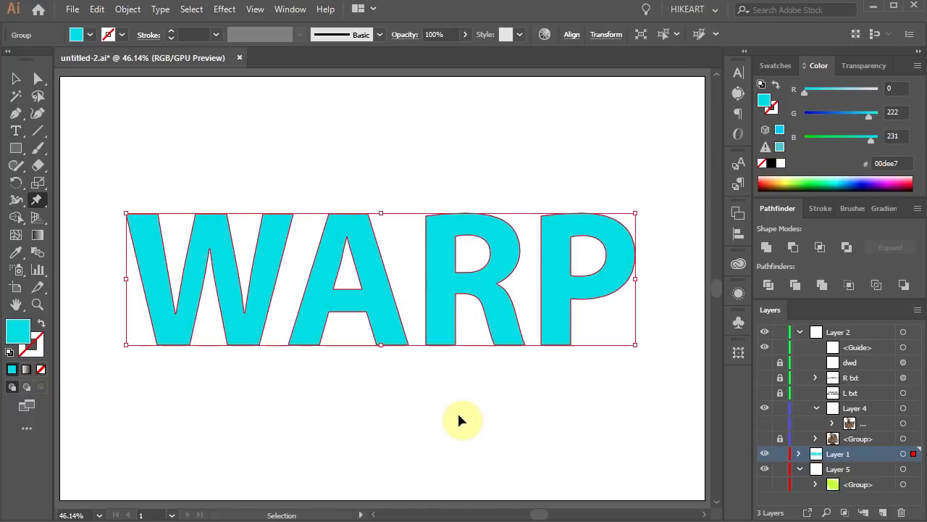
- Set the Expand Mesh to 2 px
left_click_drag(601, 34, 590, 38)
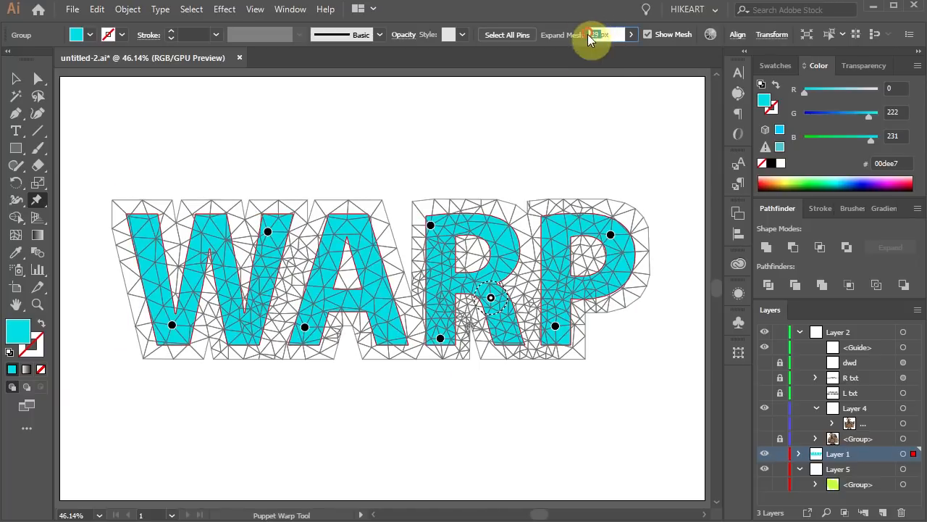
type("2")
key("Return")
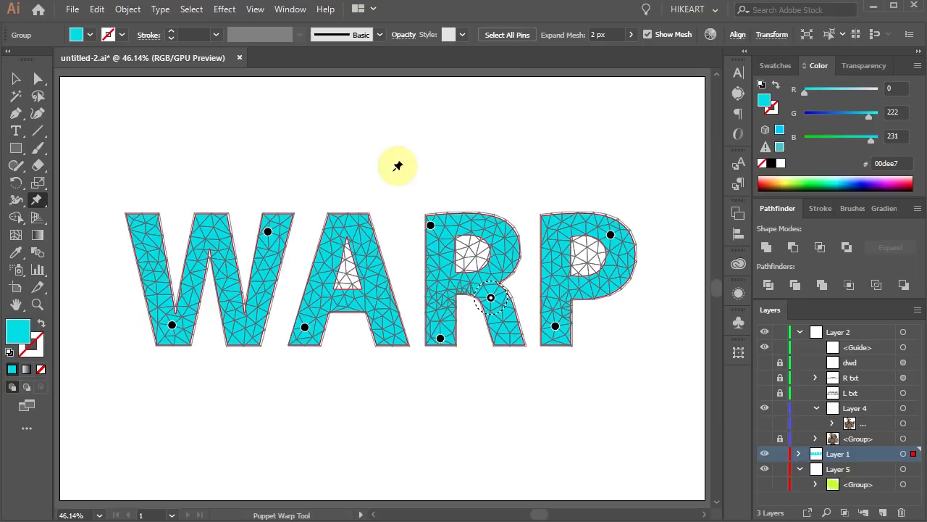
- Select all pins on the WARP text and delete them
left_click(508, 35)
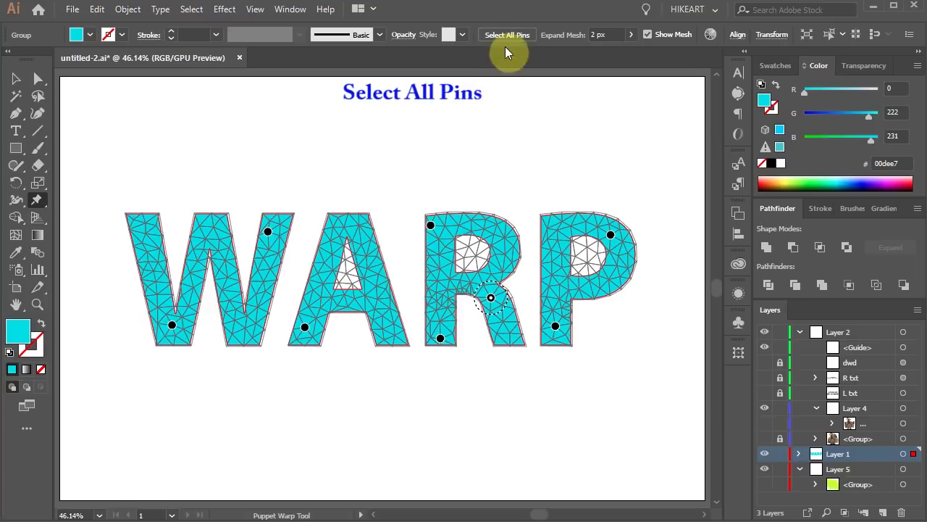
key("Delete")
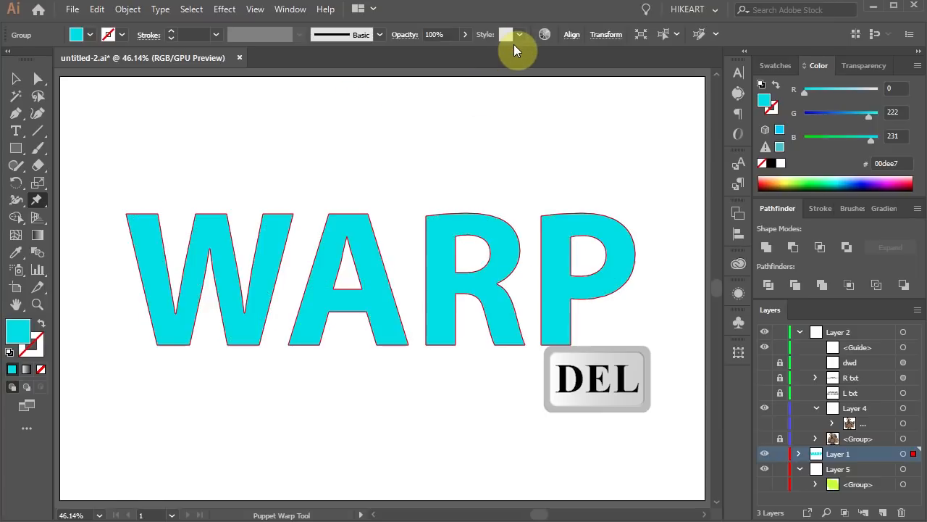
- Pin the W at five points: both top corners, its middle peak and both bottom vertices
left_click(279, 229)
left_click(246, 321)
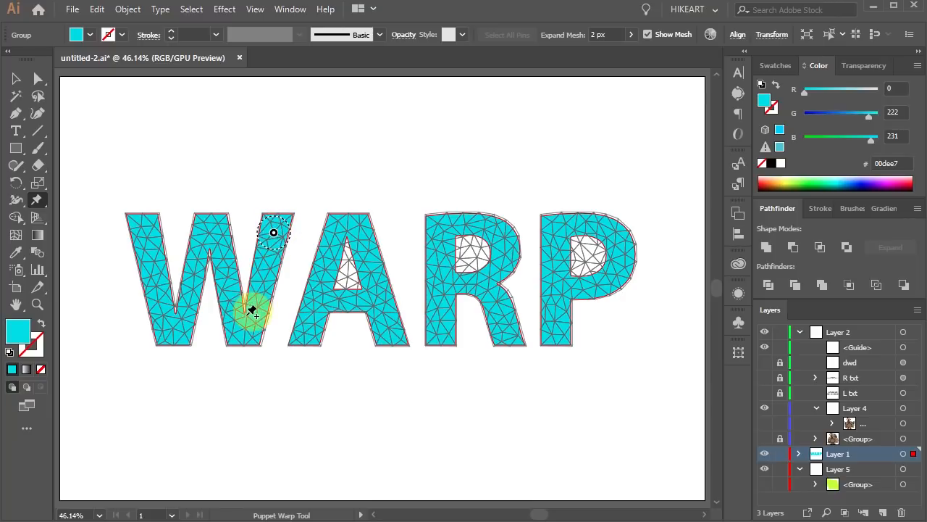
left_click(177, 324)
left_click(207, 236)
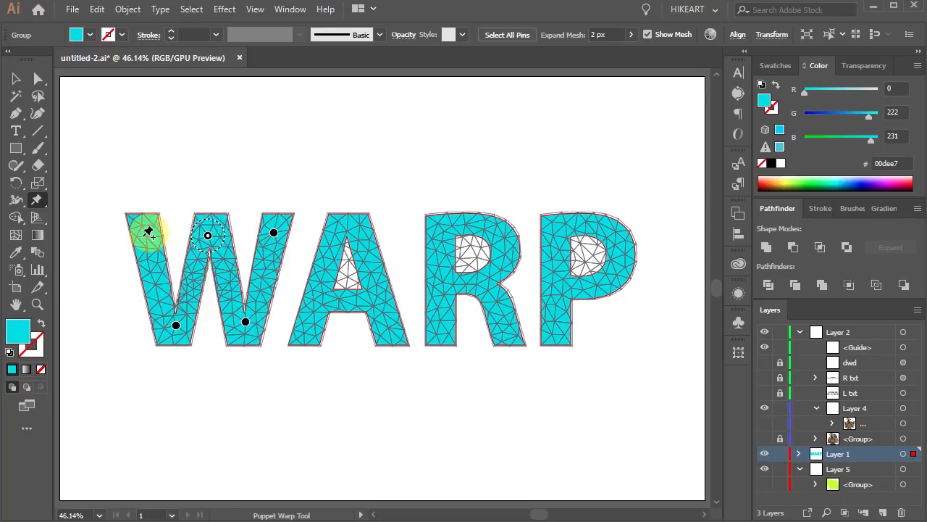
left_click(141, 237)
- Drag the W's top-right pin upward, then undo the move
left_click(274, 233)
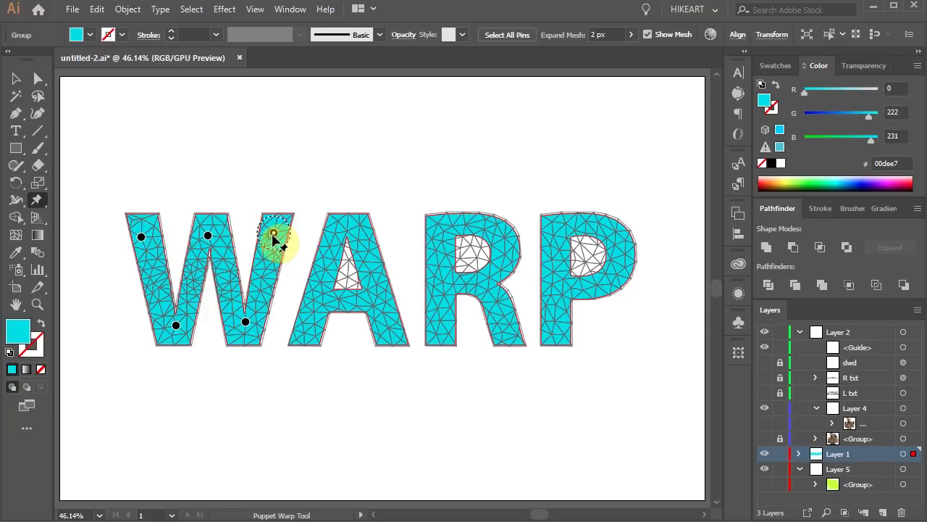
mouse_move(274, 233)
left_mouse_down()
mouse_move(313, 181)
mouse_move(269, 178)
mouse_move(316, 180)
mouse_move(293, 184)
left_mouse_up()
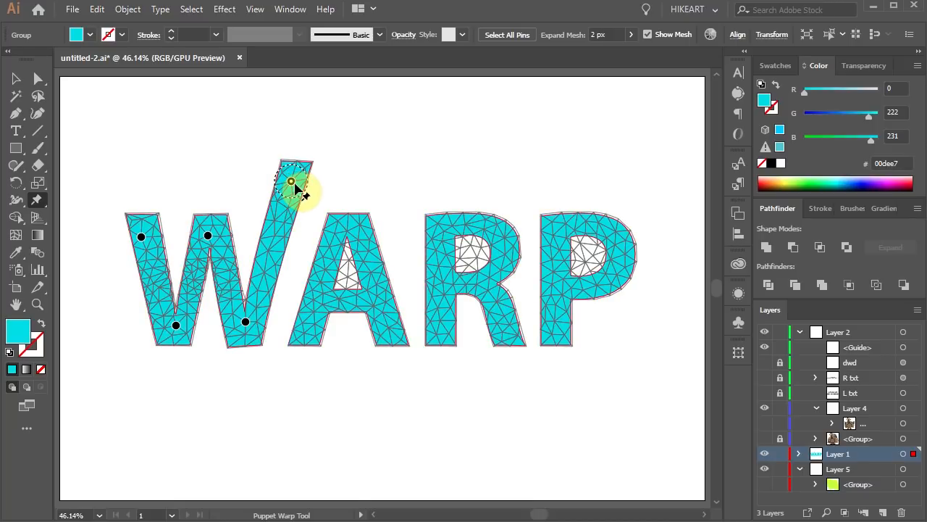
key("ctrl+z")
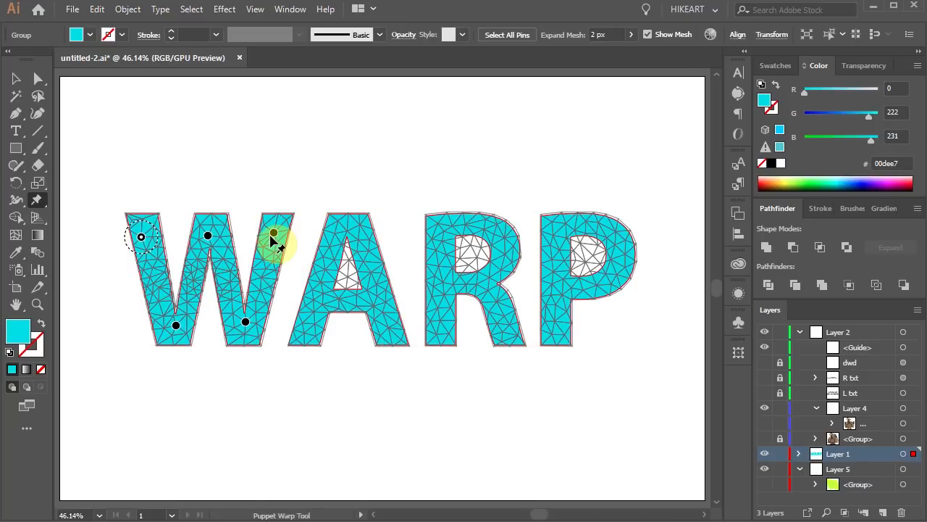
- Stretch the W's top-right pin up and right, then rotate it with Alt held to curve the stroke
key("alt")
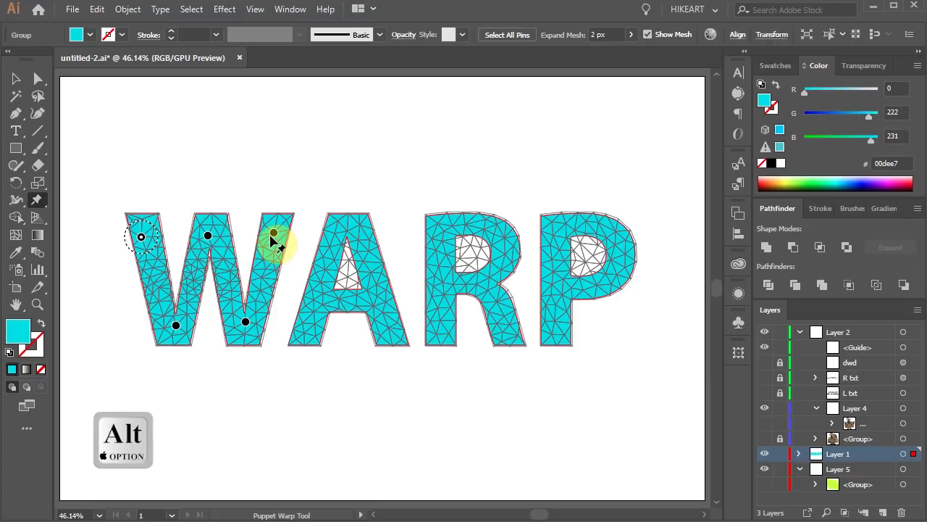
left_click(273, 235)
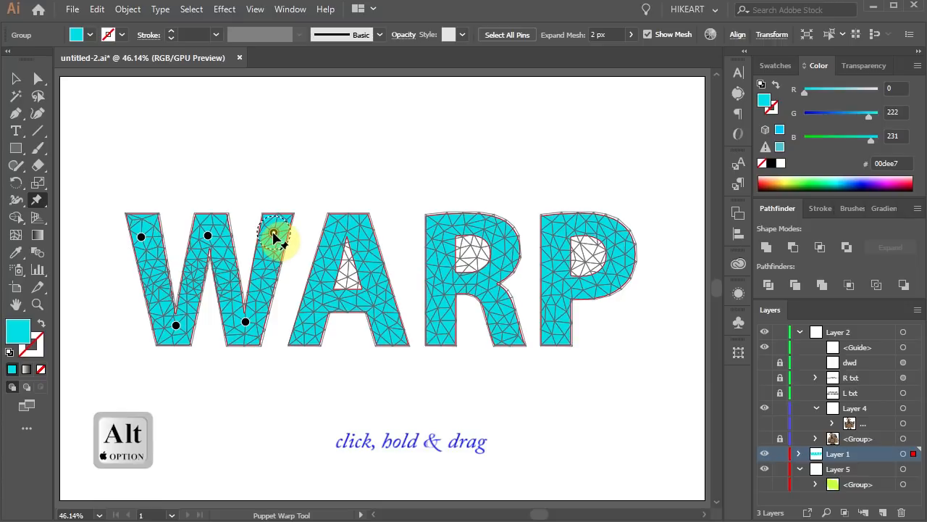
mouse_move(274, 234)
left_mouse_down()
mouse_move(287, 195)
mouse_move(316, 179)
left_mouse_up()
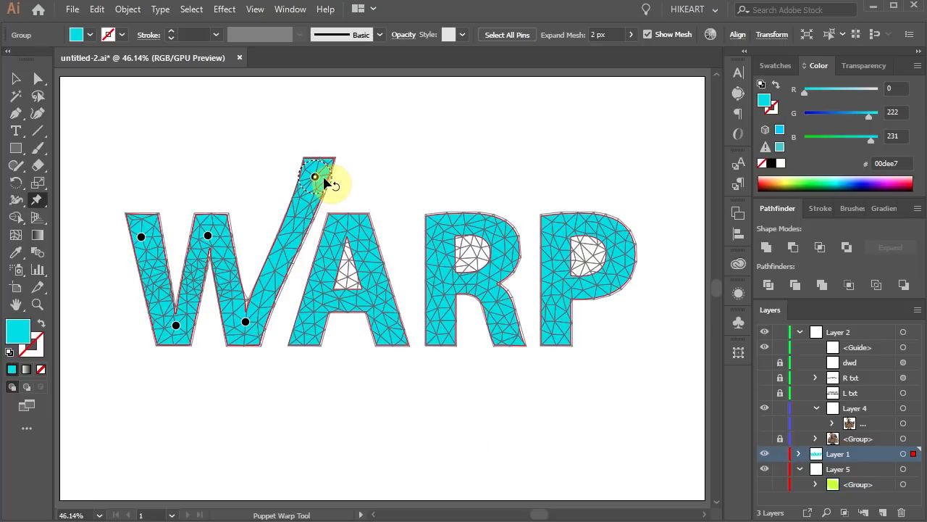
key("alt")
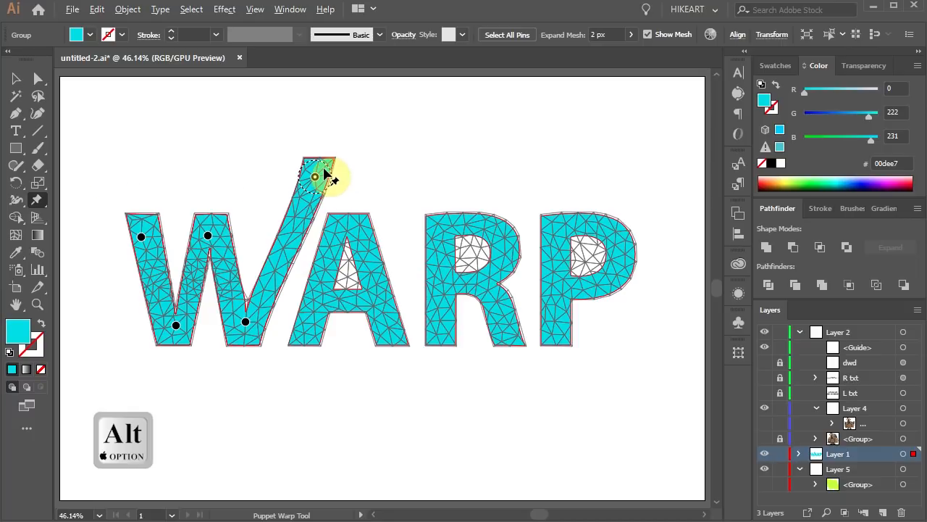
mouse_move(324, 172)
left_mouse_down()
mouse_move(331, 186)
mouse_move(318, 184)
left_mouse_up()
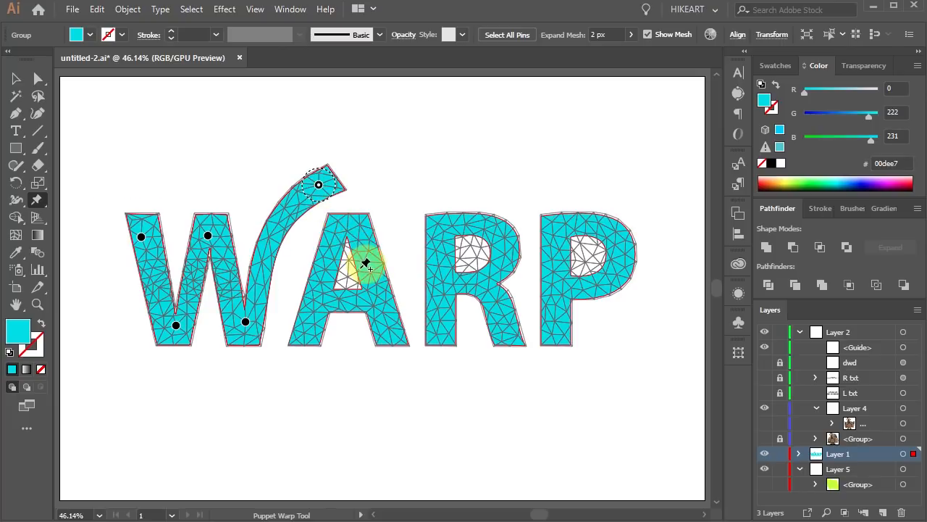
key("a")
left_click(247, 123)
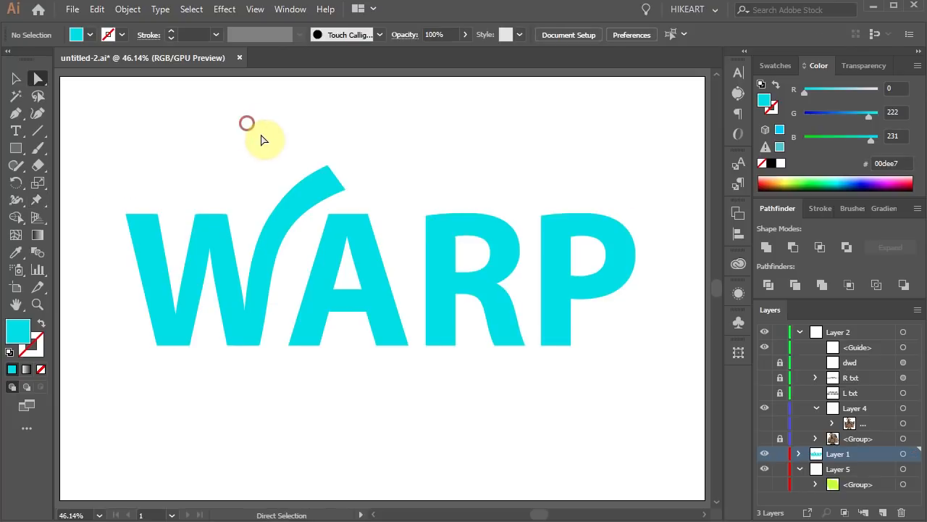
- Select the A for Puppet Warp and delete its two default pins at the lower-left foot
key("a")
left_click(343, 232)
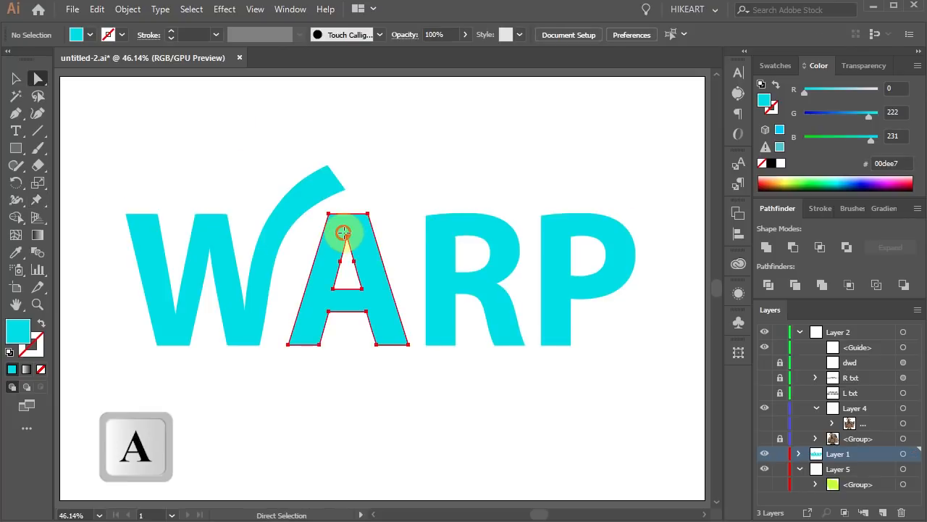
left_click(38, 201)
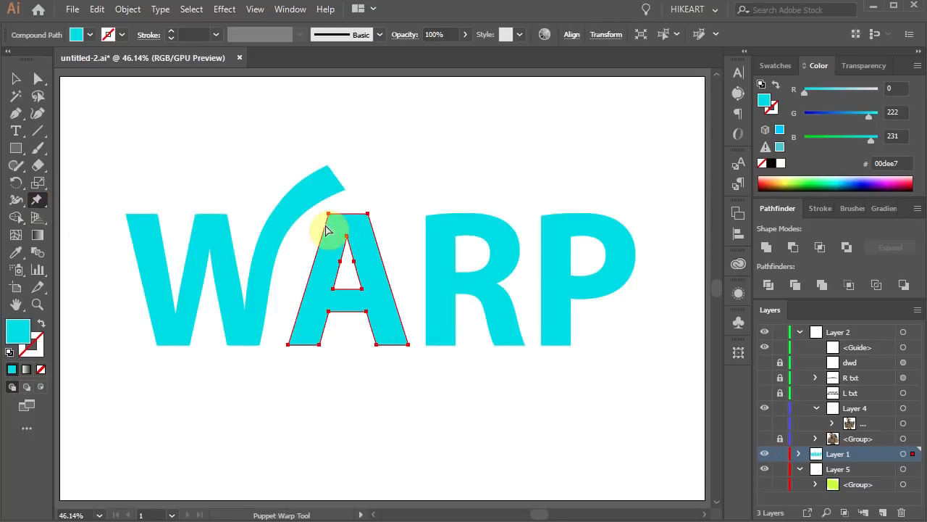
left_click(317, 341)
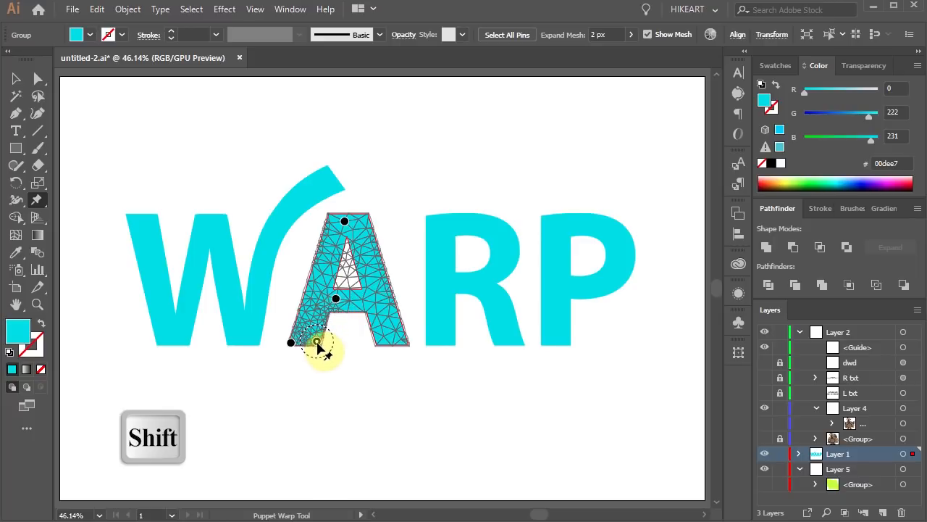
left_click(291, 343, "shift")
key("Delete")
- Pin both feet of the A, drag its apex pin left and pull its left foot down
left_click(310, 332)
left_click(391, 332)
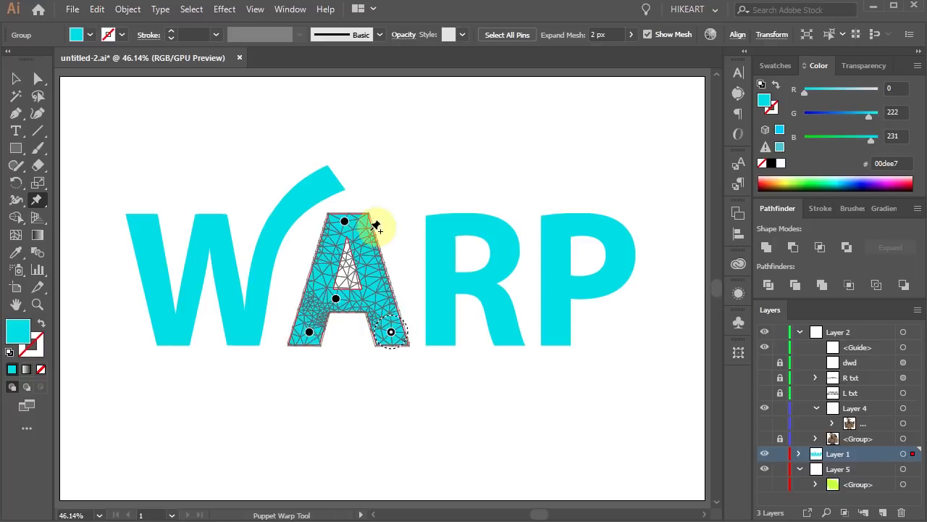
left_click(345, 221)
left_click_drag(347, 223, 326, 216)
left_click(309, 332)
left_click_drag(309, 332, 300, 366)
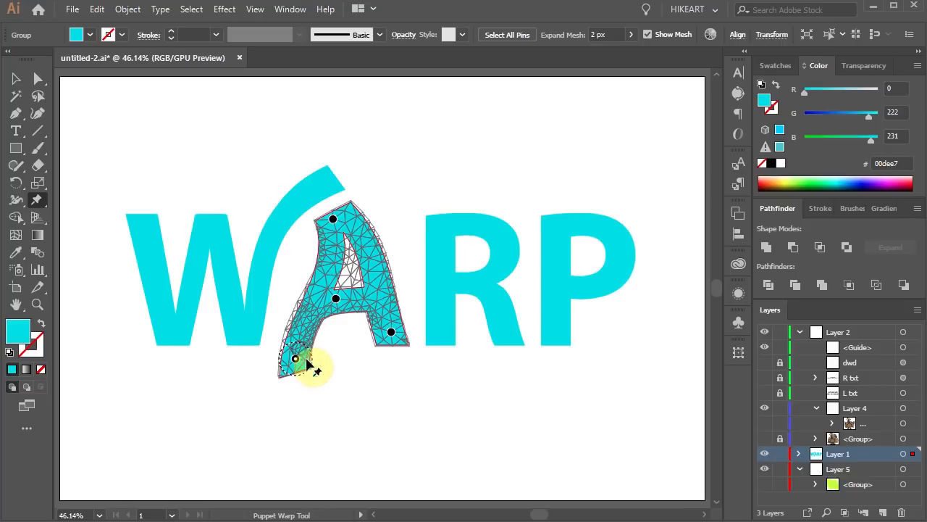
- Apply Puppet Warp to the R, replace its lower-left pin with new pins, and stretch its leg down-right
key("a")
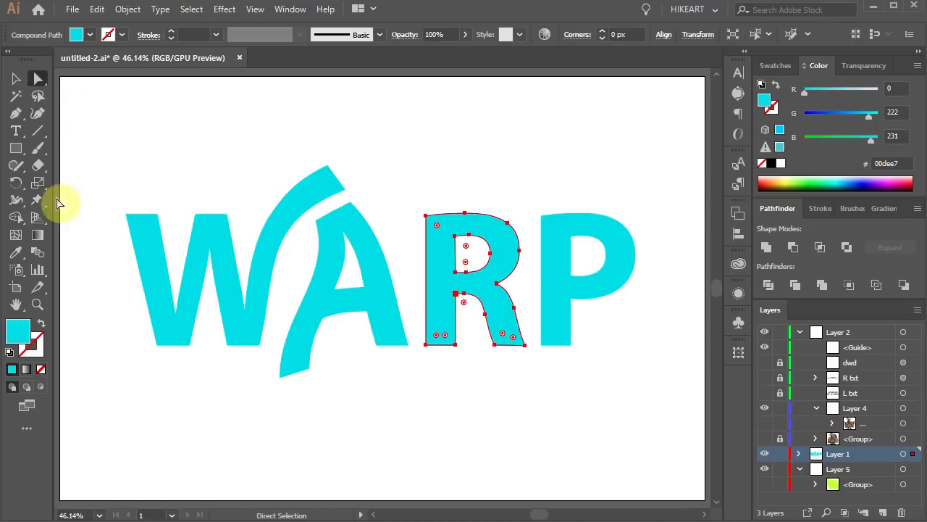
left_click(38, 200)
left_click(449, 341)
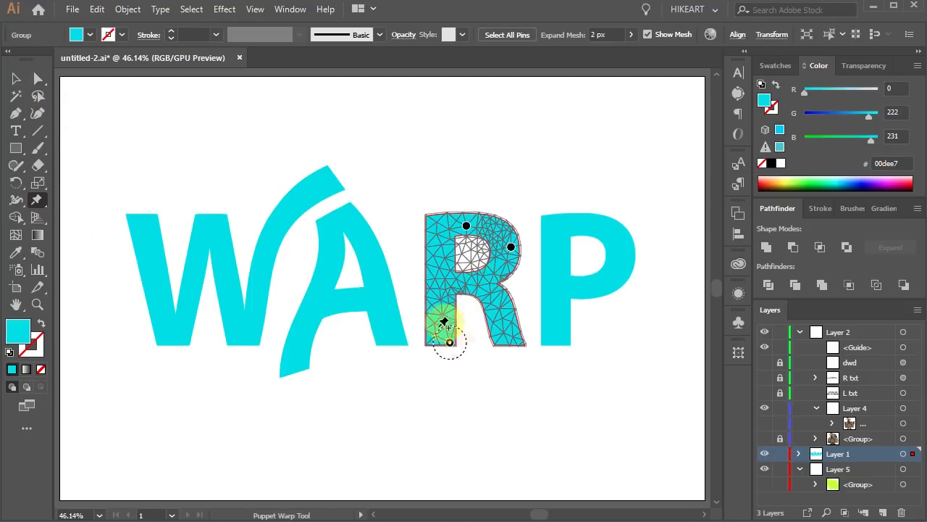
key("Delete")
left_click(441, 327)
left_click(479, 285)
left_click_drag(508, 334, 525, 392)
- Warp the P by replacing its bottom-left pin, adding pins on the bowl, and pulling its stem downward
left_click(596, 273, "ctrl")
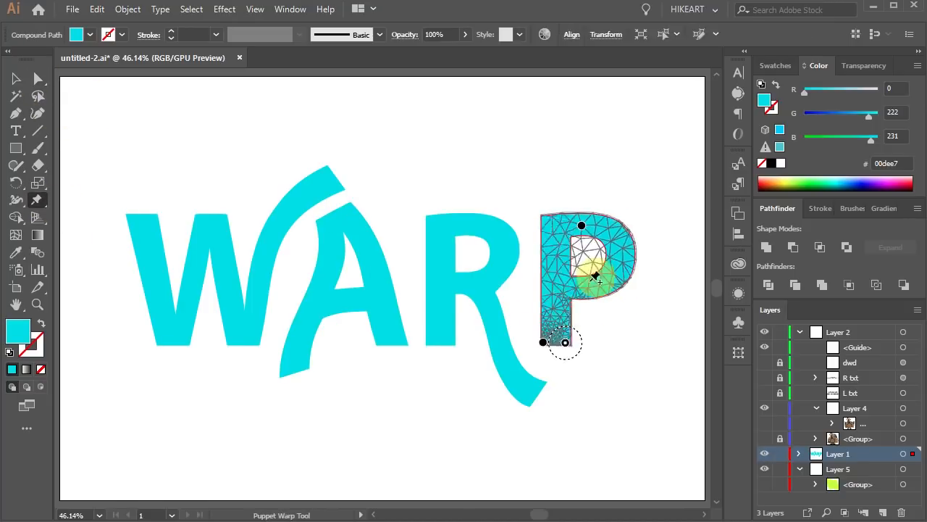
left_click(543, 342, "shift")
key("Delete")
left_click(555, 326)
left_click(561, 286)
left_click(617, 276)
left_click_drag(555, 326, 549, 347)
left_click_drag(560, 354, 555, 359)
- Zoom in near the P's stem and drag an anchor handle upward to smooth the curve
key("v")
left_click(591, 499)
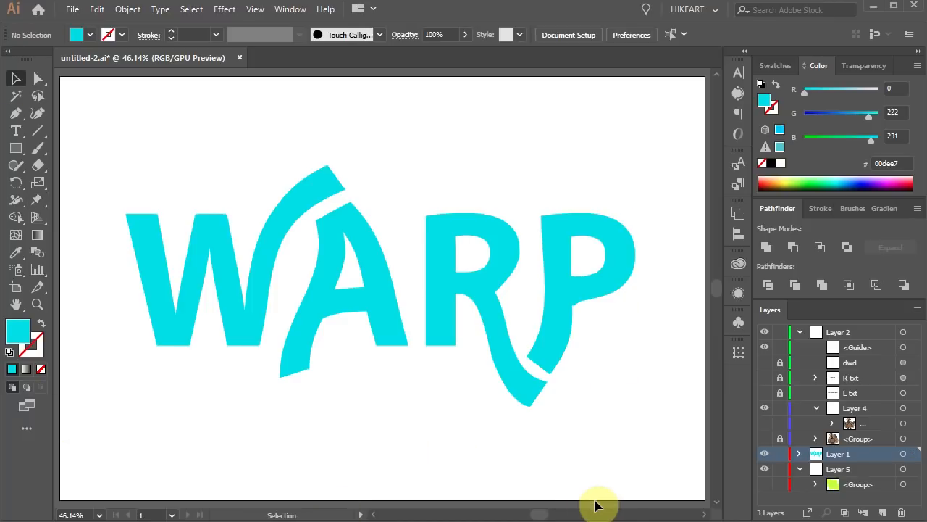
key("z")
left_click_drag(592, 325, 546, 280)
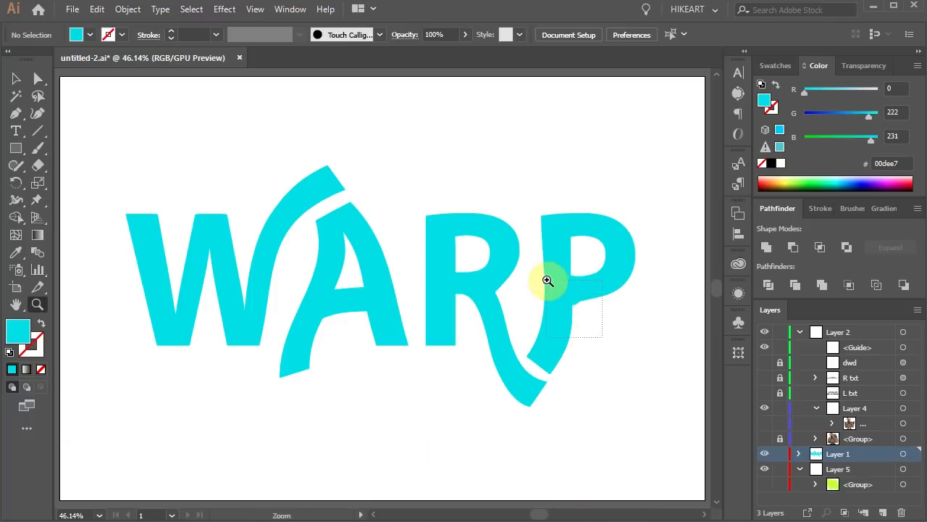
key("a")
left_click(362, 268)
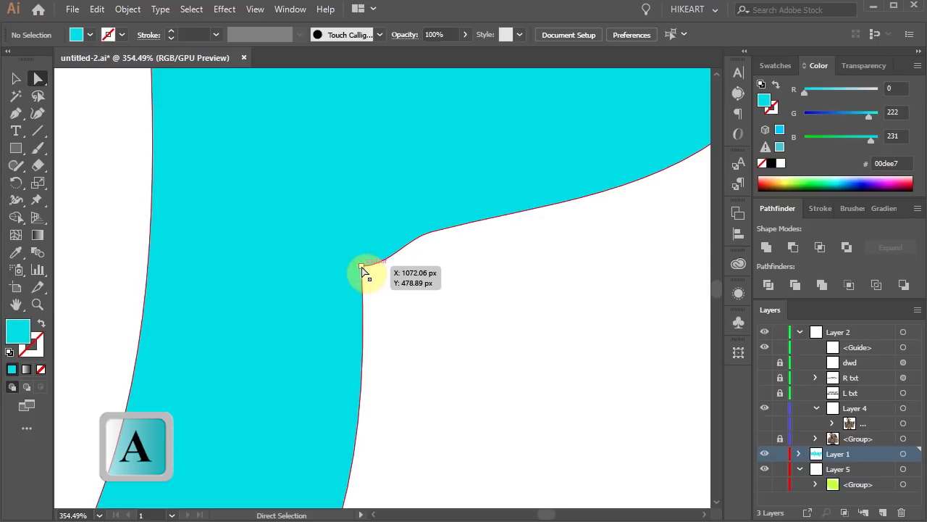
left_click_drag(389, 272, 387, 253)
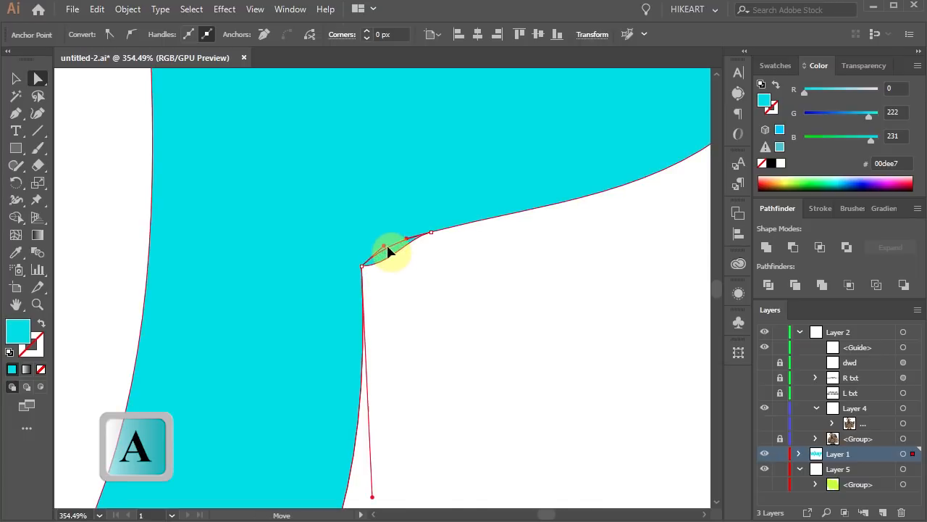
left_click(457, 315)
key("ctrl+0")
- Hide the layer holding the WARP text
left_click(765, 454)
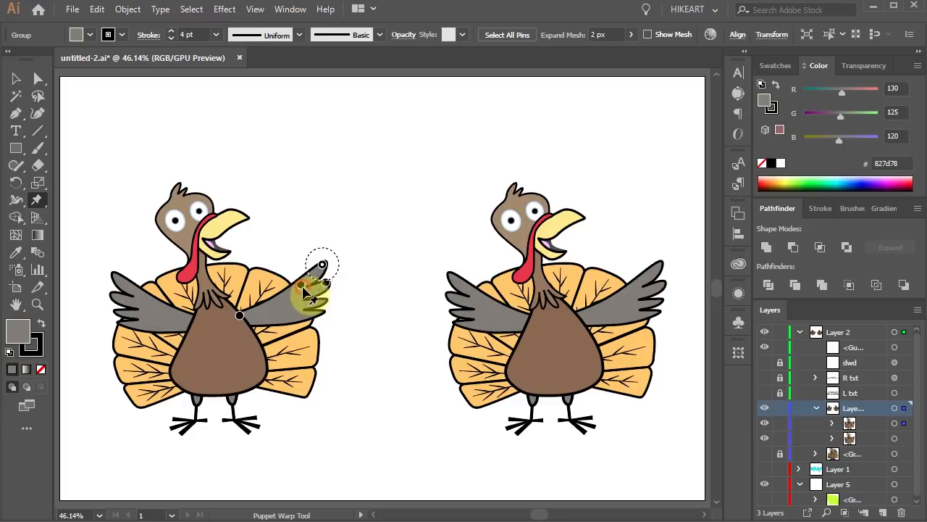
left_click_drag(305, 290, 278, 257)
- Pin the left turkey's wing with Puppet Warp, delete one pin and drag another downward
key("a")
left_click(133, 288)
left_click(37, 199)
left_click(118, 305)
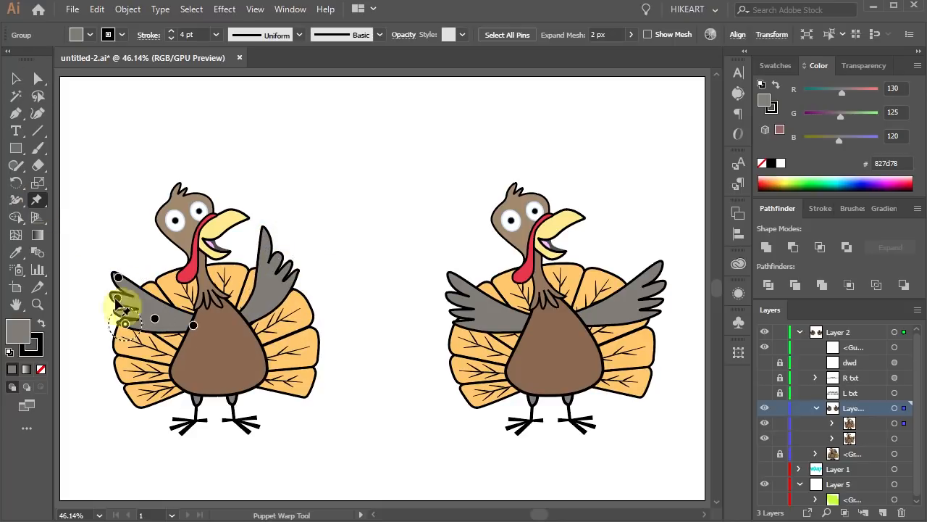
key("Delete")
left_click_drag(161, 326, 150, 349)
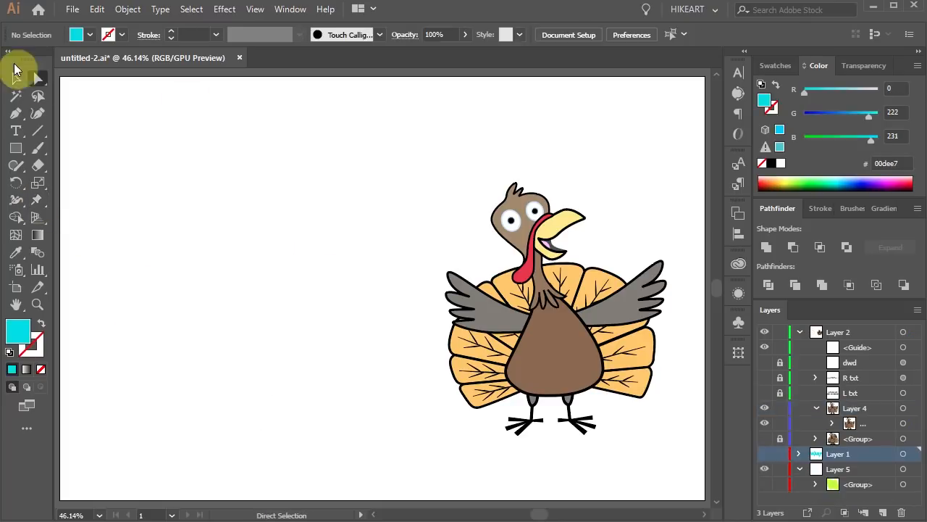
- Select the whole turkey and drag a copy of it to the artboard's left side
left_click(16, 77)
left_click_drag(399, 123, 689, 469)
left_click_drag(592, 389, 261, 391)
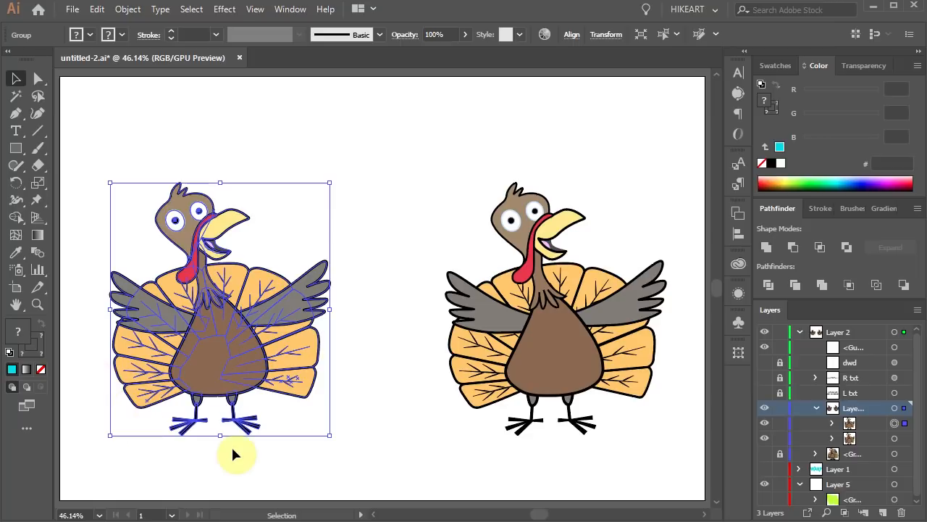
- Apply Puppet Warp to the copied turkey, turning off Show Mesh and hiding selection edges
left_click(36, 202)
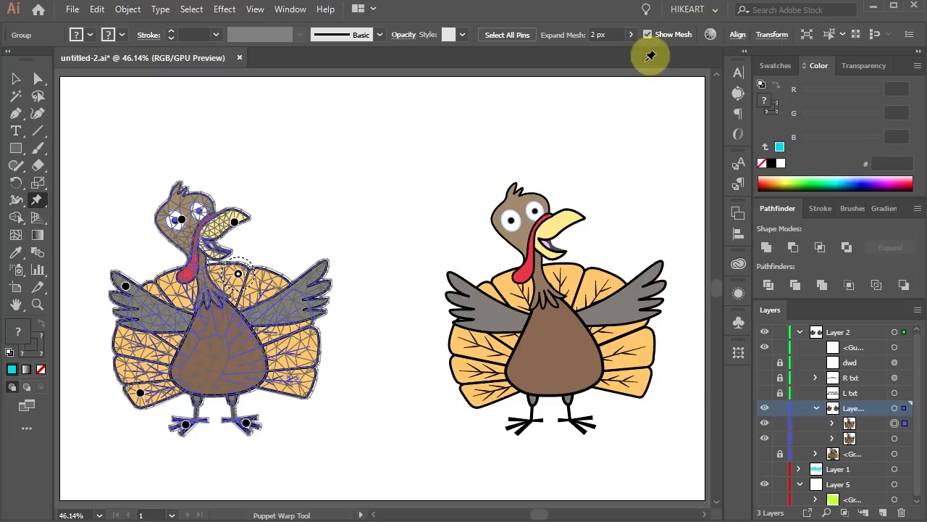
left_click(647, 35)
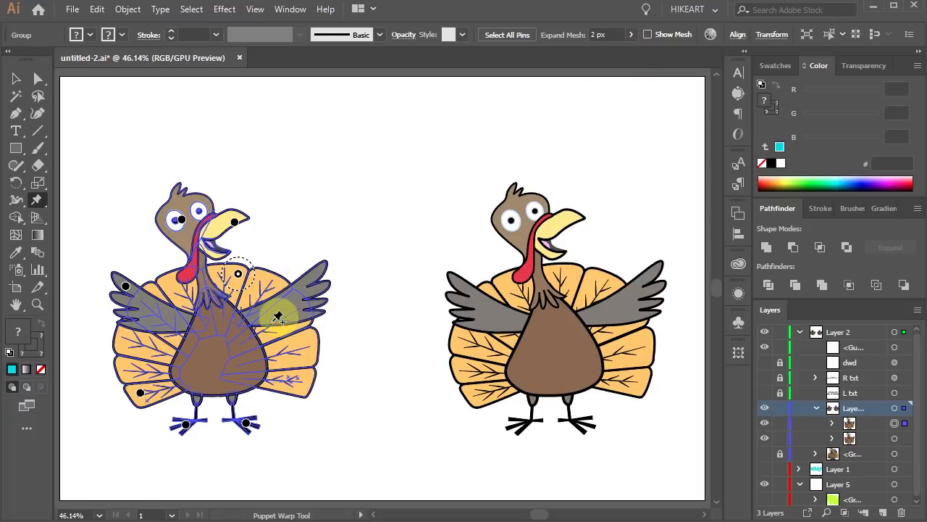
left_click(252, 8)
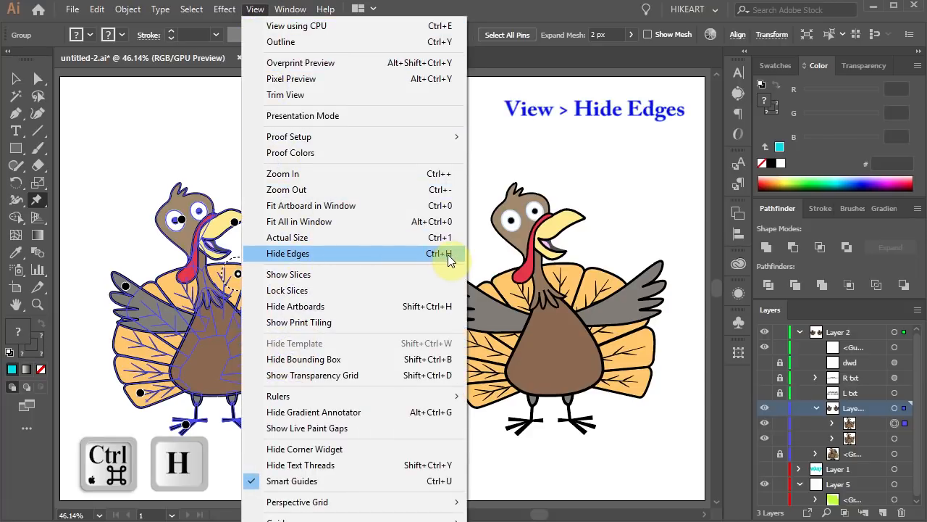
left_click(372, 252)
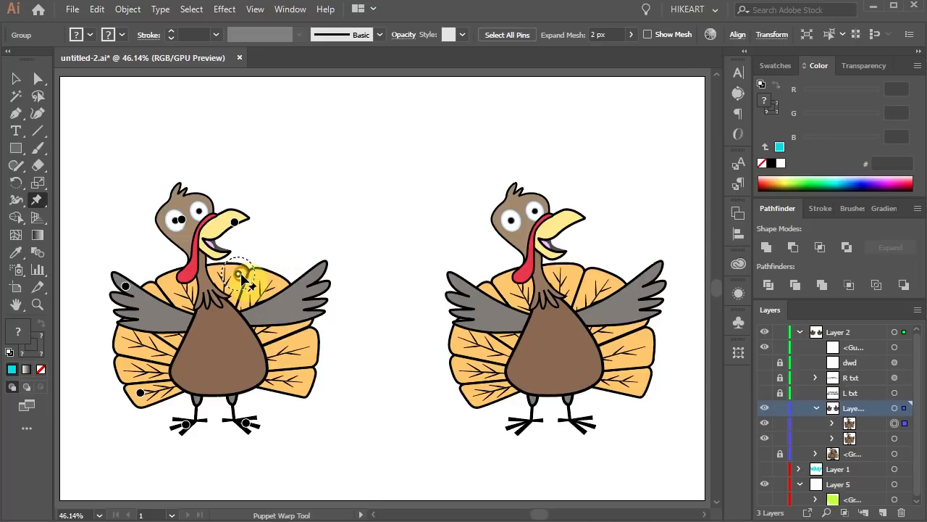
- Drag the turkey's shoulder pin slightly, then undo the move
mouse_move(243, 278)
left_mouse_down()
mouse_move(249, 268)
mouse_move(248, 287)
mouse_move(236, 284)
left_mouse_up()
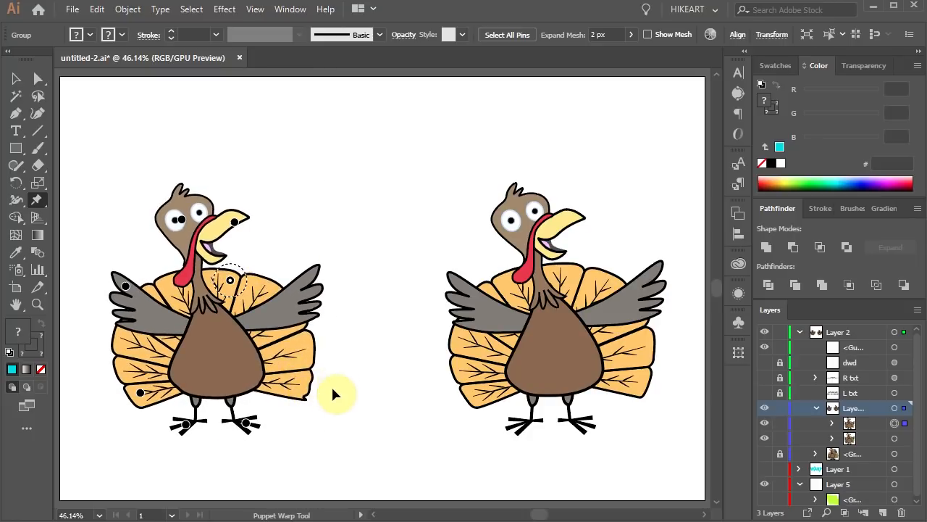
key("ctrl+z")
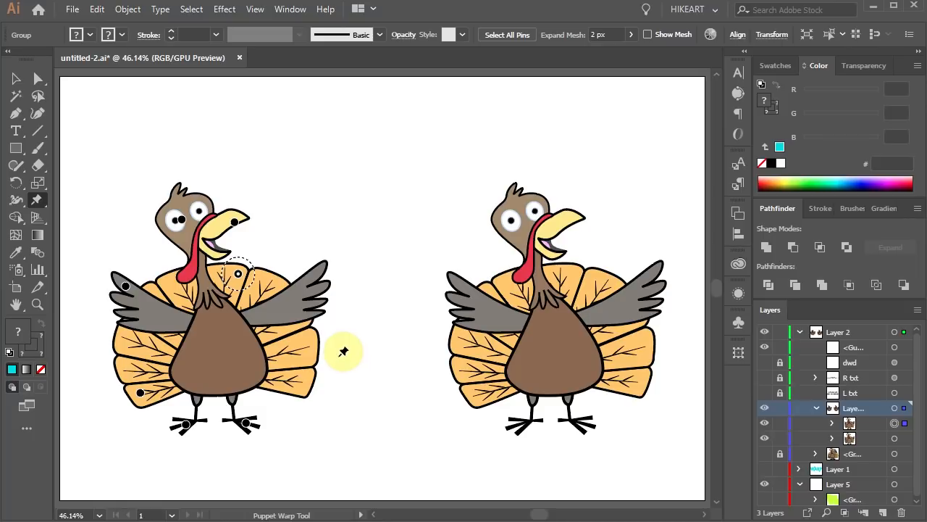
- Select the left turkey's right wing, apply Puppet Warp with pins, and drag its wingtip up into a raised wave
key("a")
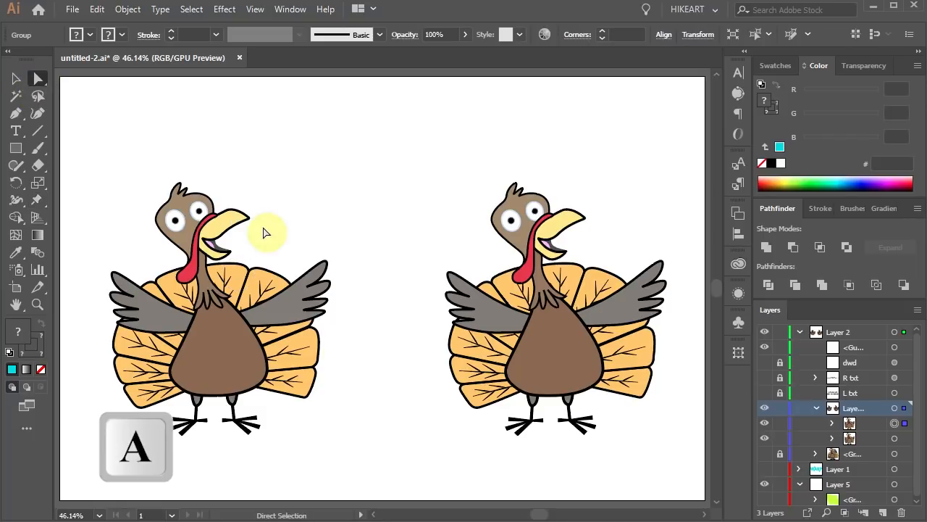
left_click(358, 233)
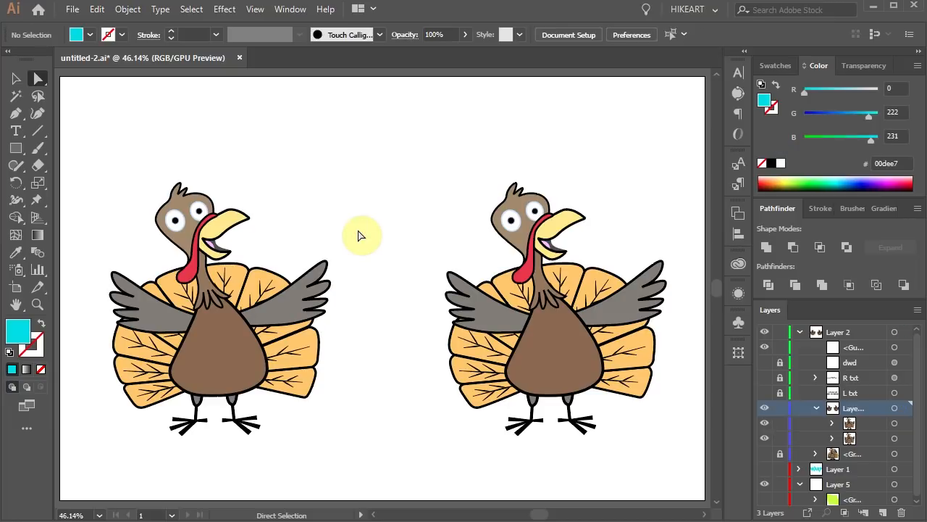
left_click(318, 270)
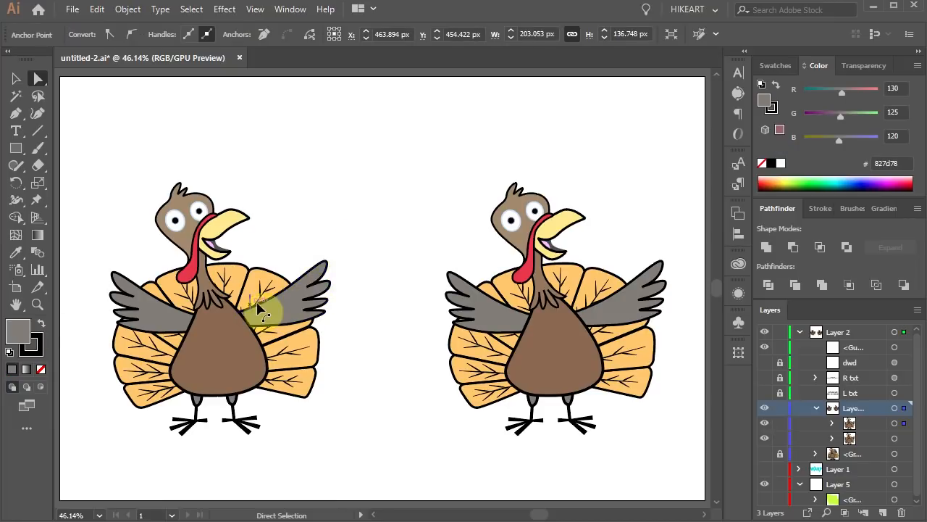
left_click(37, 200)
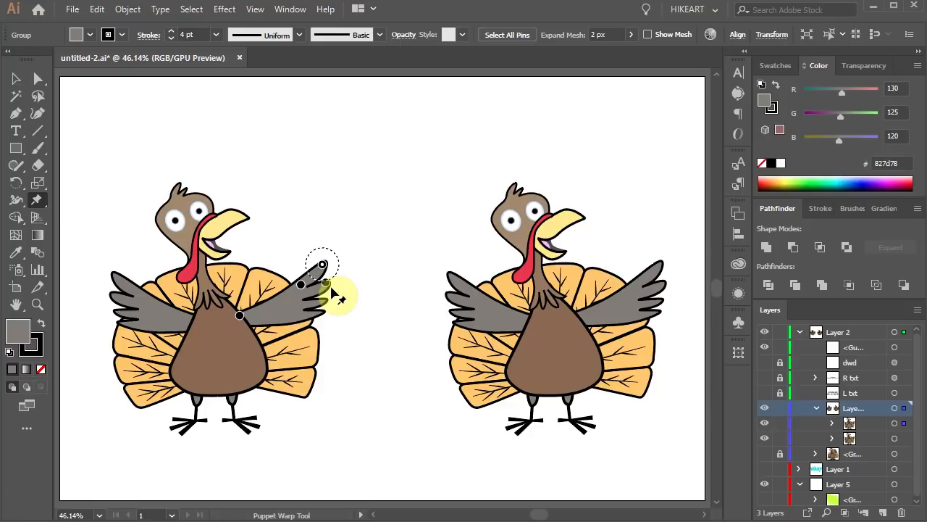
left_click(301, 284, "shift")
left_click(326, 283, "shift")
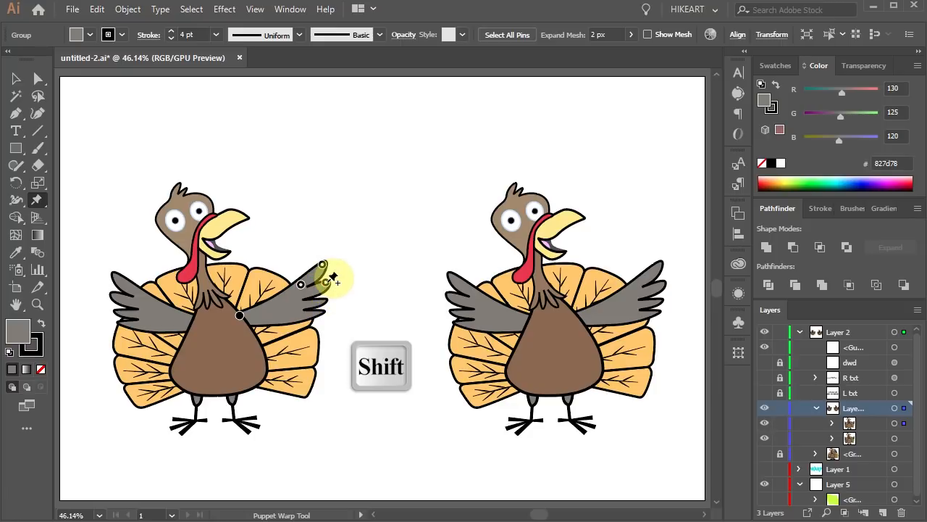
left_click_drag(332, 277, 270, 239)
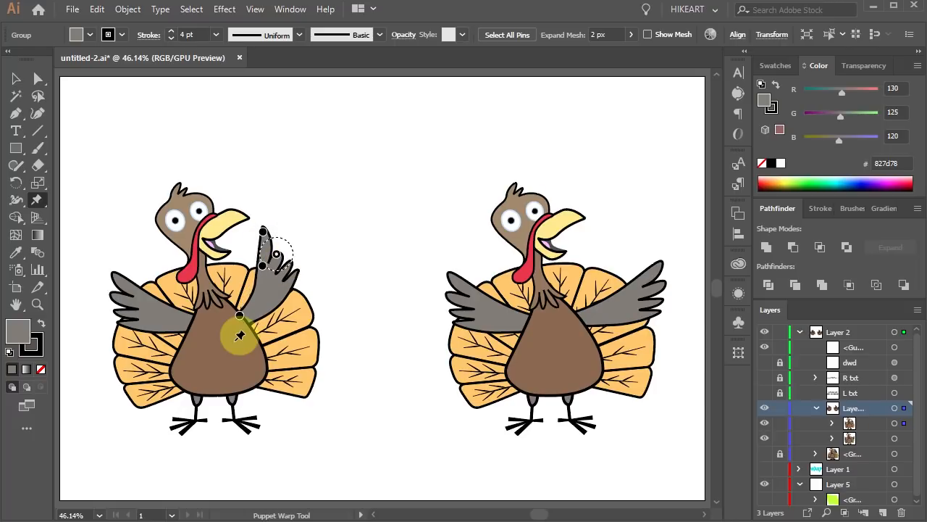
- Select the left turkey's left wing, pin it with Puppet Warp, and drag it down alongside the body, then deselect
key("a")
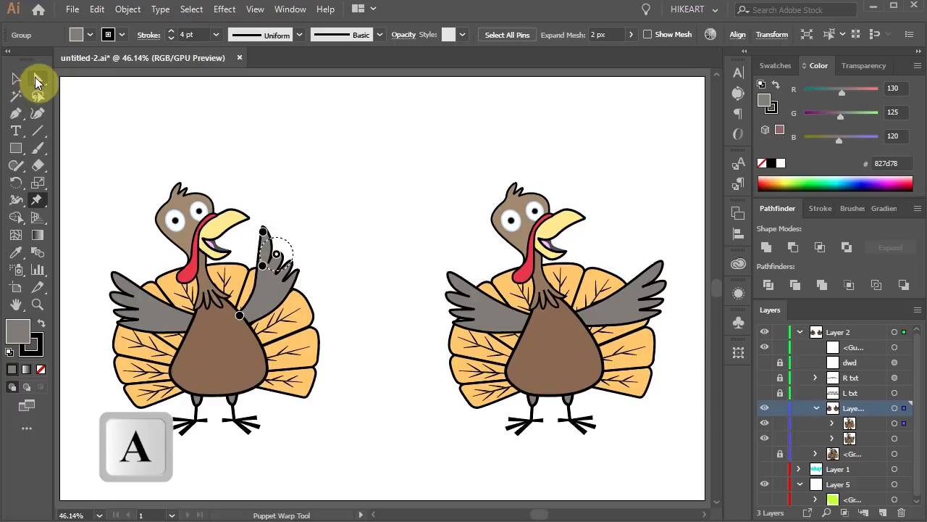
left_click(134, 288)
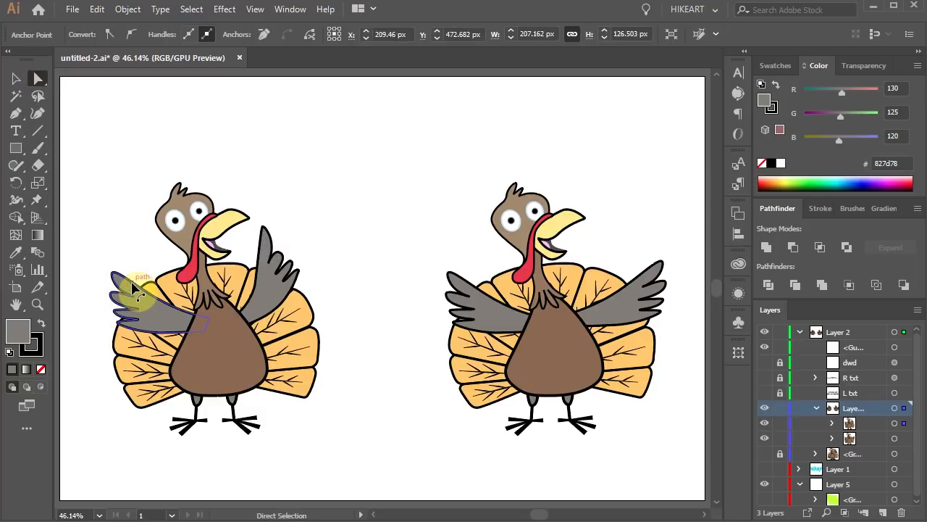
left_click(36, 201)
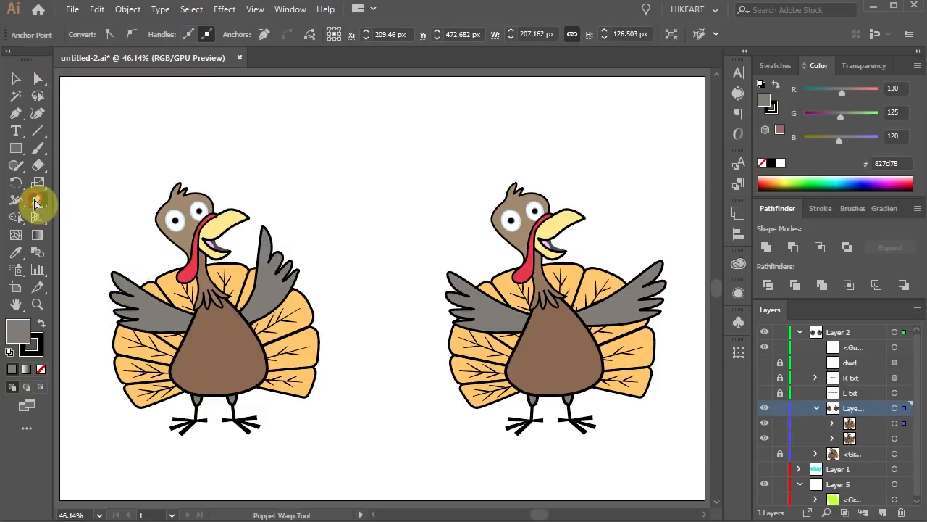
left_click(116, 293)
left_click(180, 322)
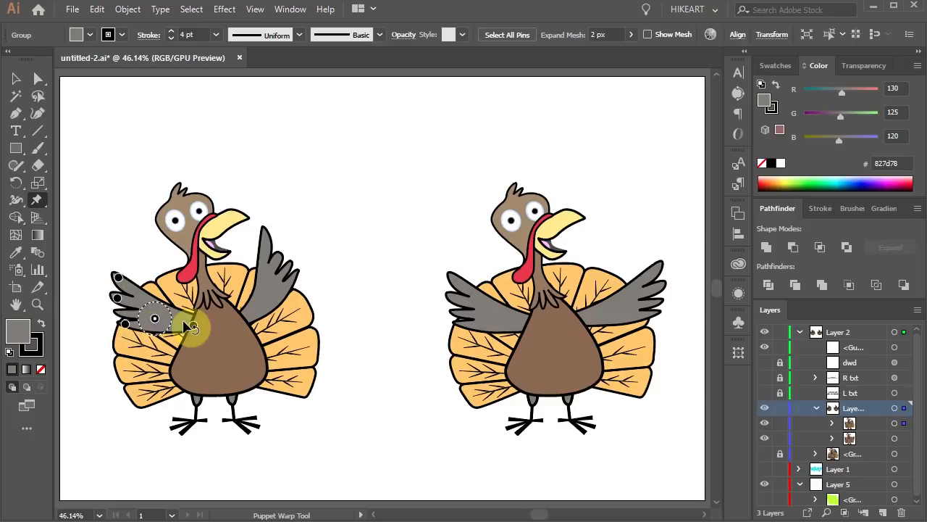
left_click(139, 286)
left_click_drag(140, 285, 151, 347)
left_click(265, 505)
- Make the dwd, L txt and R txt layers visible to reveal the divider line and card text
left_click(764, 362)
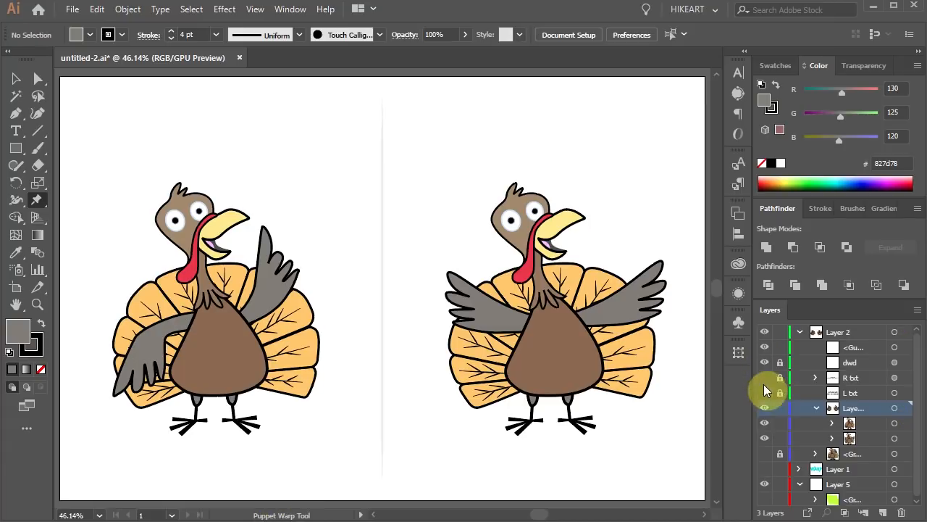
left_click(765, 393)
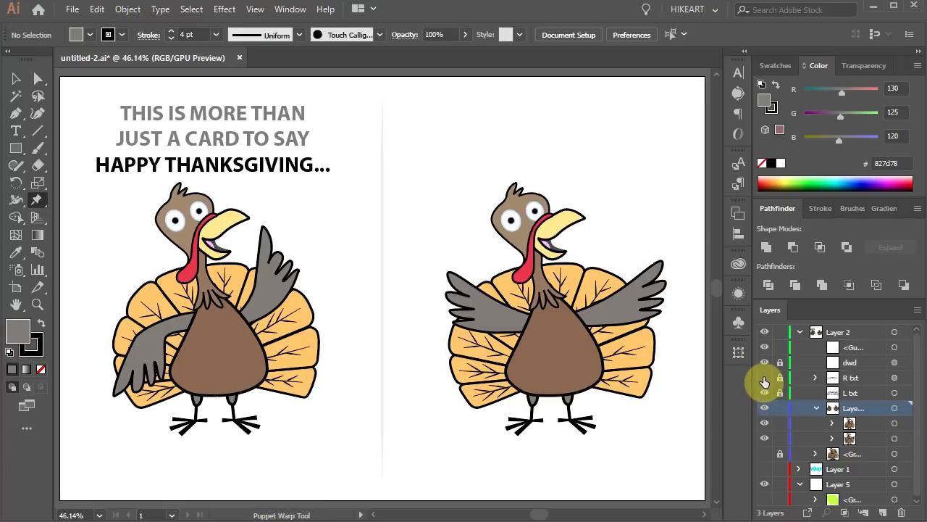
left_click(765, 378)
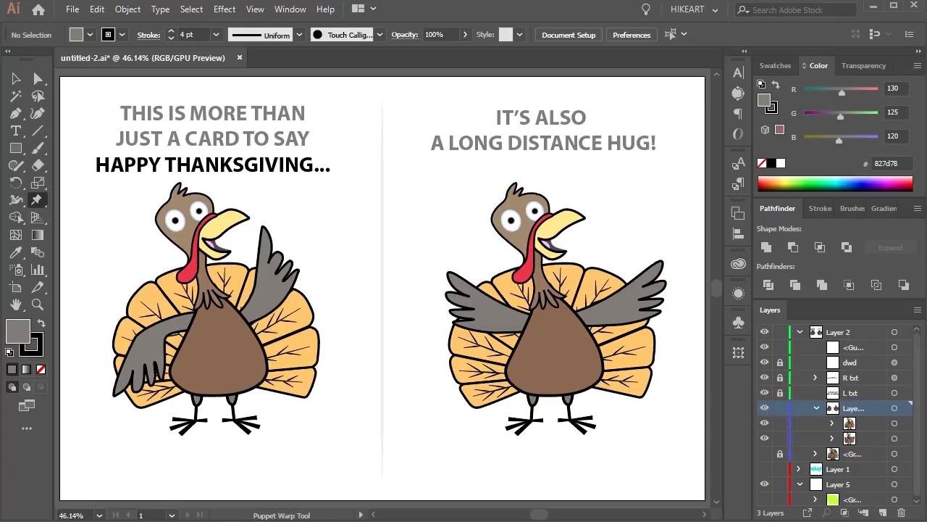